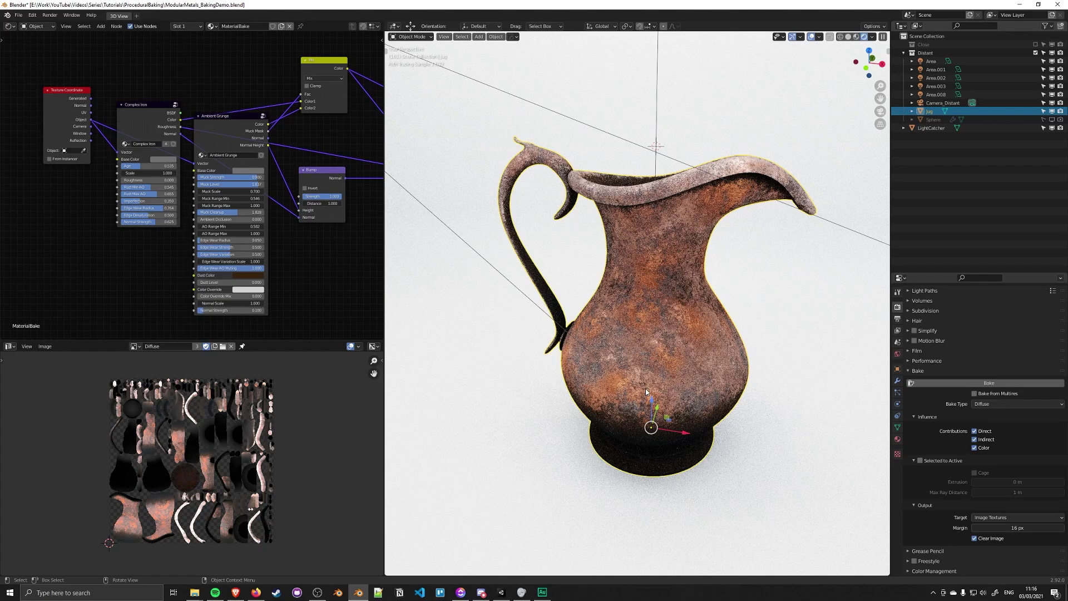
# Orbit around the four jugs in the Unity scene, then return to Blender.
pyautogui.hotkey('alt', 'Tab')
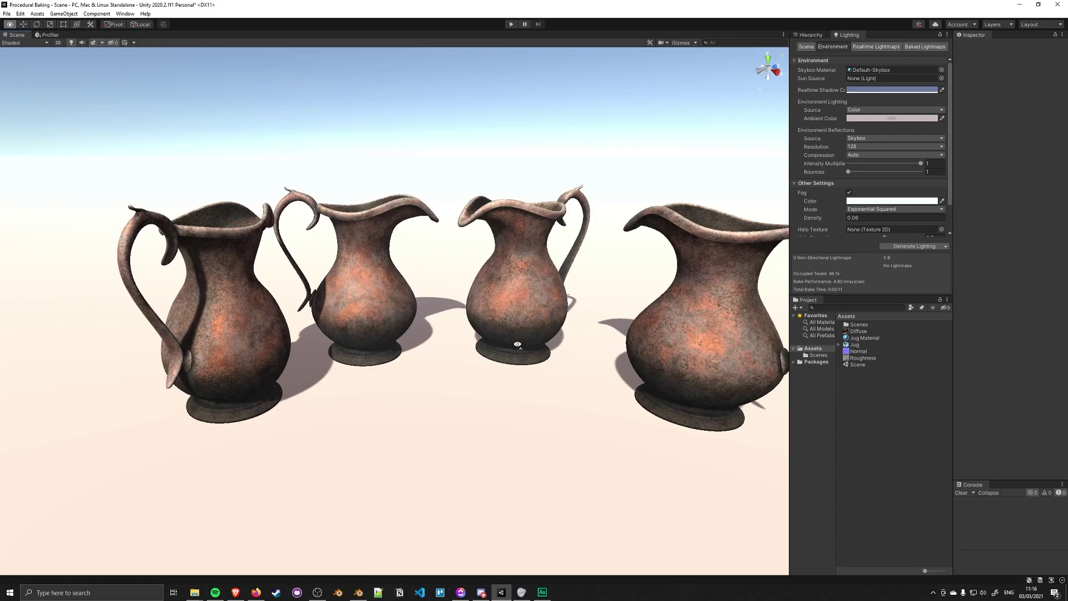
pyautogui.keyDown('alt'); pyautogui.moveTo(518, 344); pyautogui.dragTo(510, 347); pyautogui.keyUp('alt')
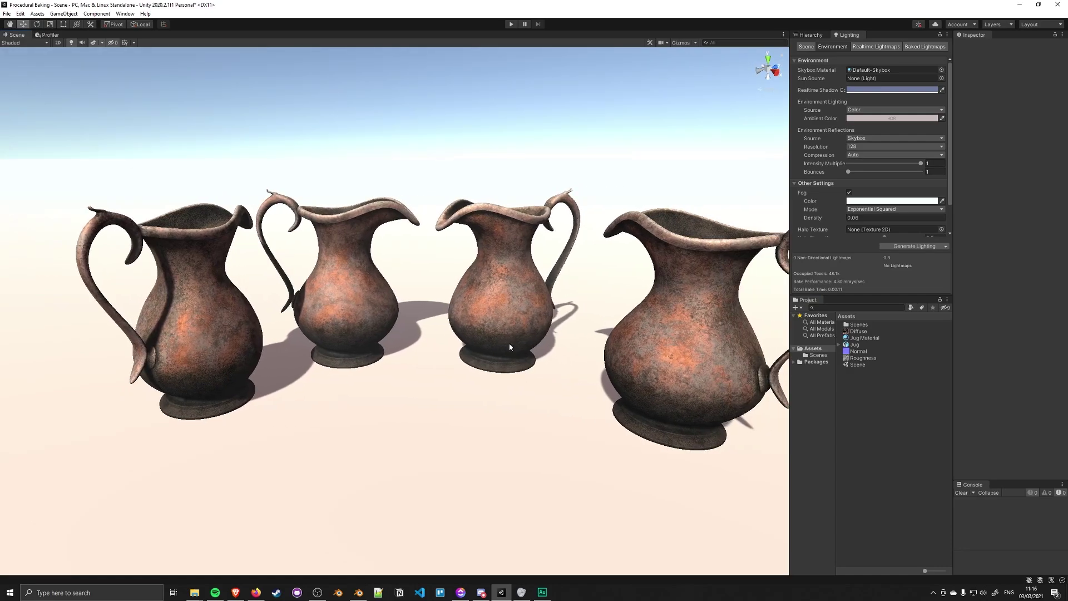
pyautogui.keyDown('alt'); pyautogui.moveTo(417, 365); pyautogui.dragTo(461, 443); pyautogui.keyUp('alt')
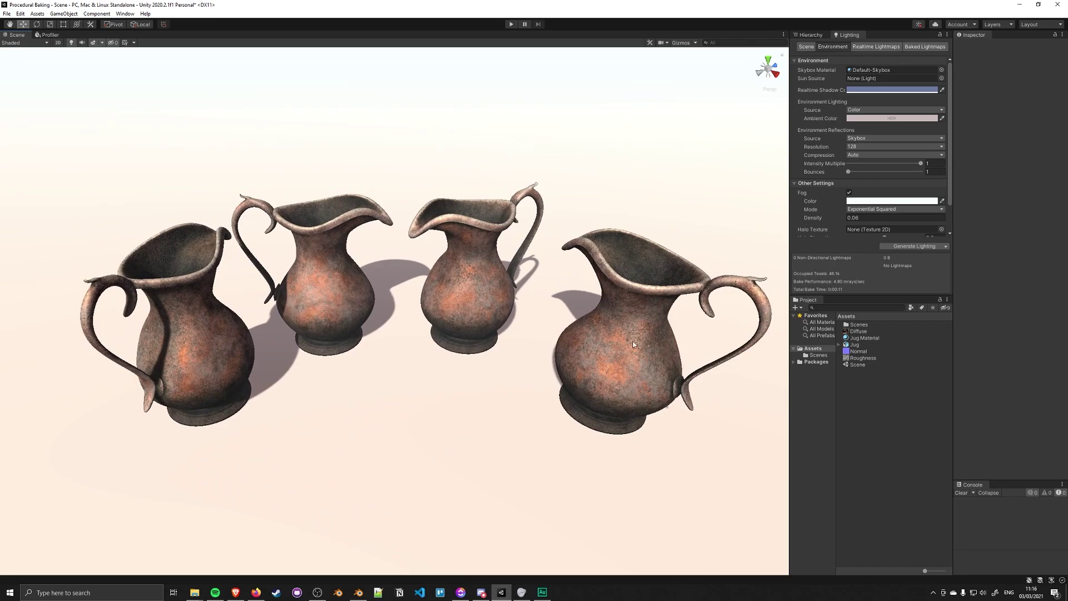
pyautogui.click(359, 593)
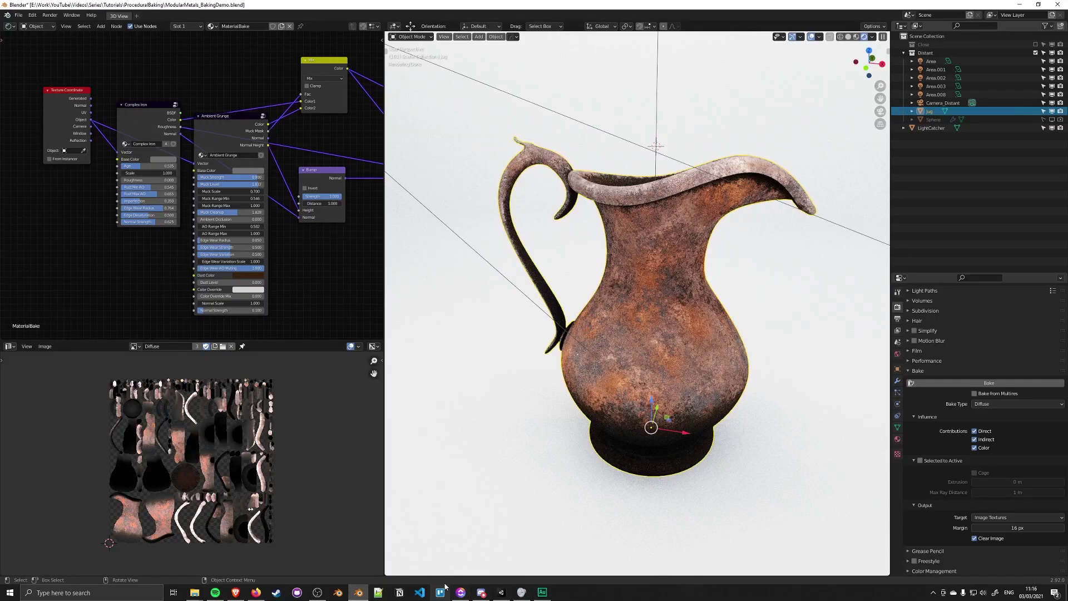
pyautogui.click(502, 591)
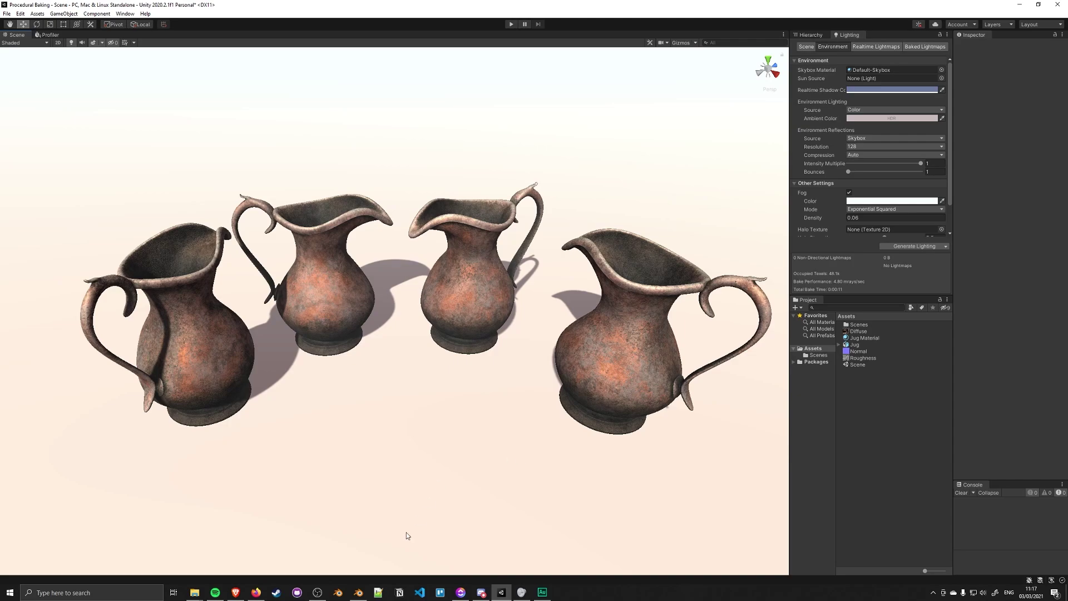
pyautogui.click(358, 592)
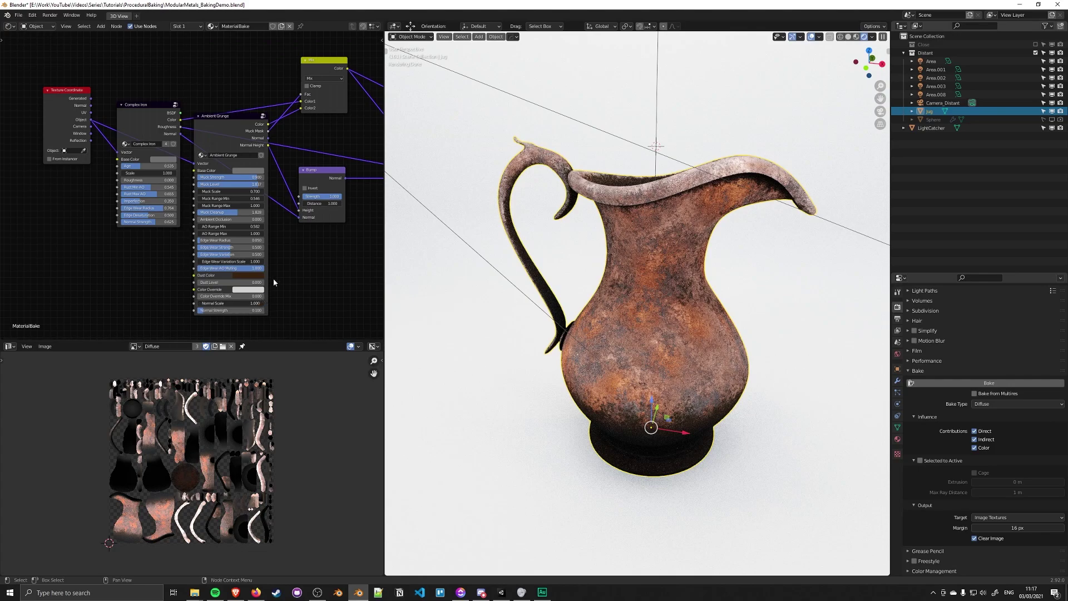
# Pan the Shader Editor to examine the Complex Iron and Ambient Grunge nodes.
pyautogui.scroll(3, 272, 283)
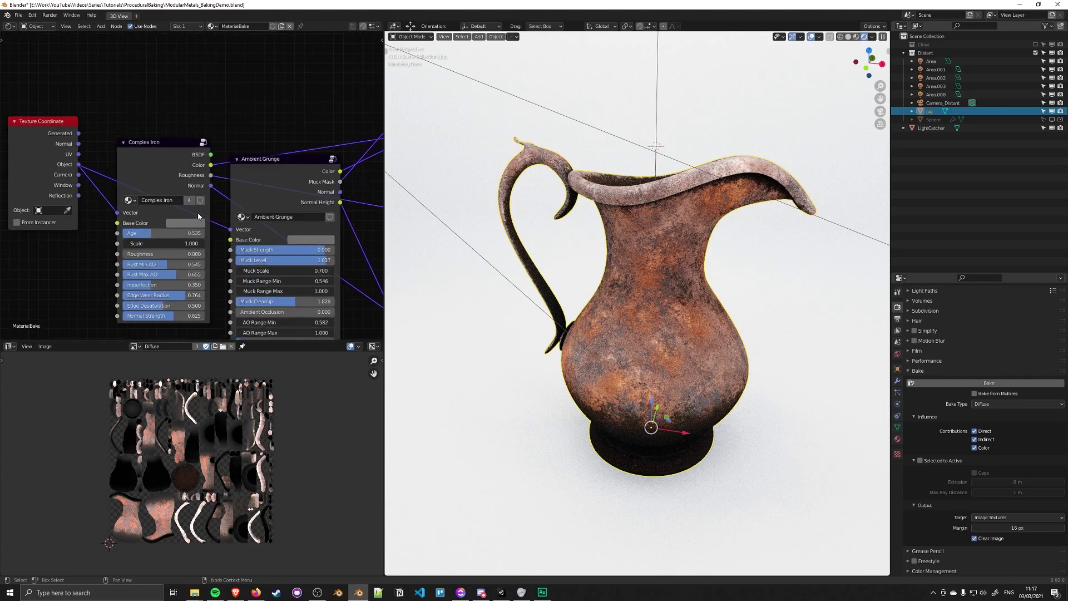
pyautogui.moveTo(198, 217); pyautogui.dragTo(191, 194, button='middle')
pyautogui.click(148, 122)
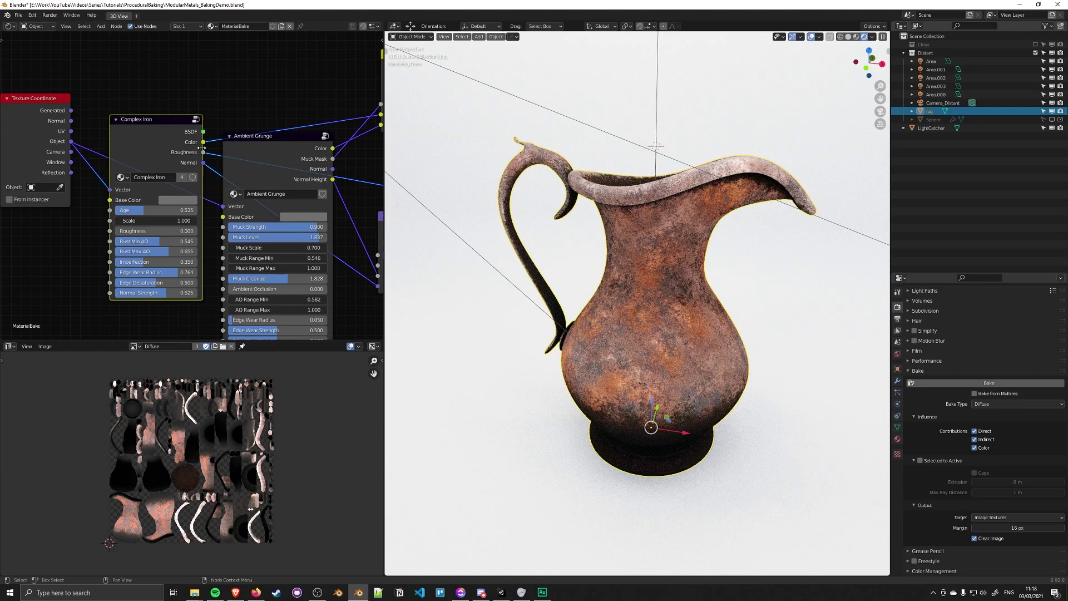
pyautogui.moveTo(293, 132); pyautogui.dragTo(182, 123, button='middle')
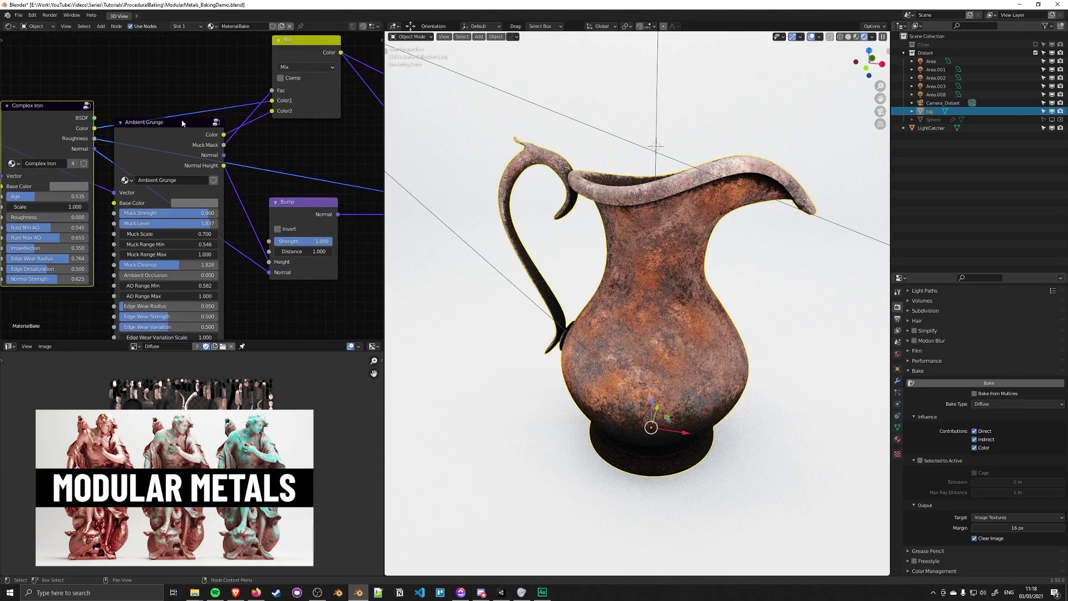
pyautogui.click(181, 129)
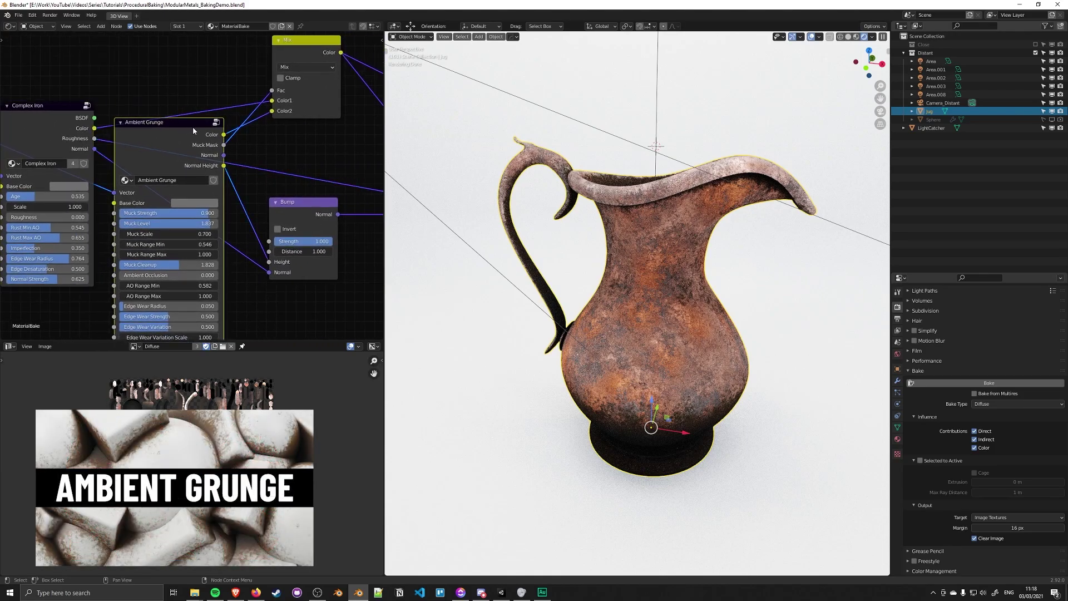
# Run the bake with Bake Type Diffuse into the Diffuse image.
pyautogui.scroll(2, 192, 126)
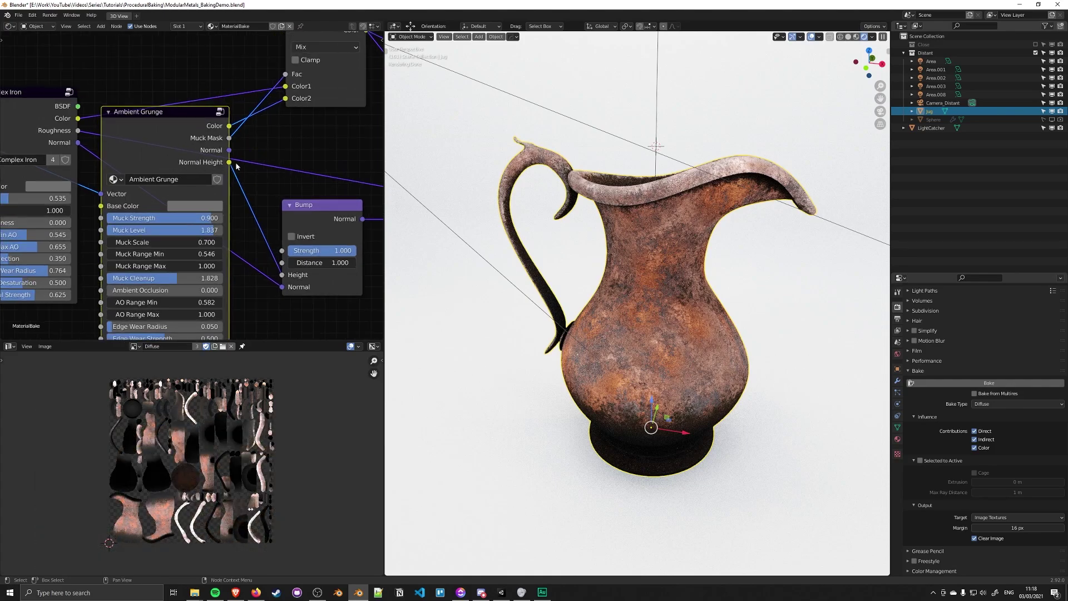
pyautogui.scroll(-2, 267, 170)
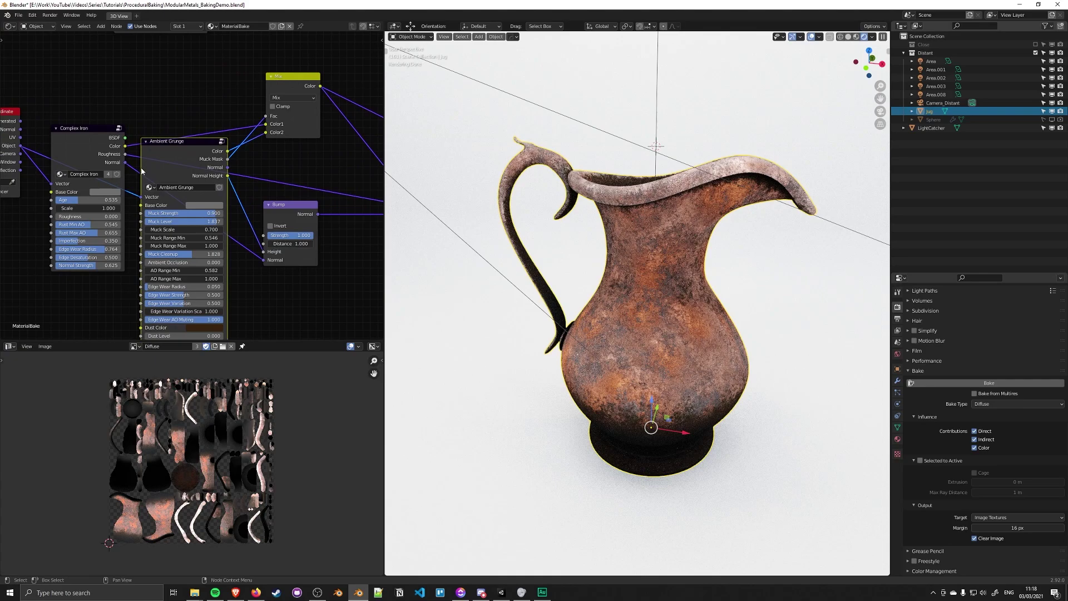
pyautogui.keyDown('ctrl'); pyautogui.hscroll(5, 240, 173); pyautogui.keyUp('ctrl')
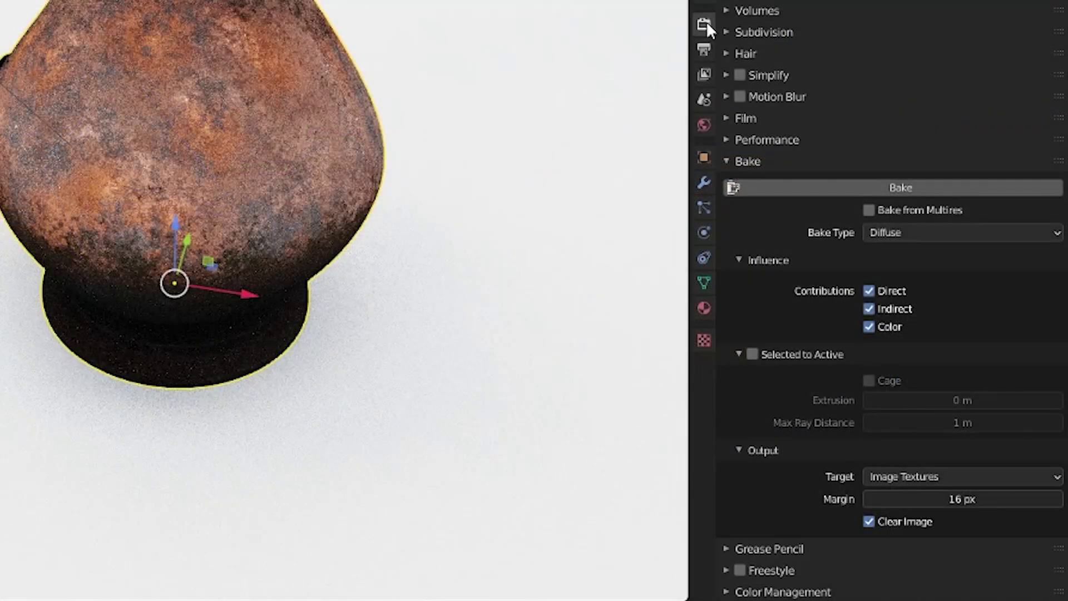
pyautogui.click(865, 192)
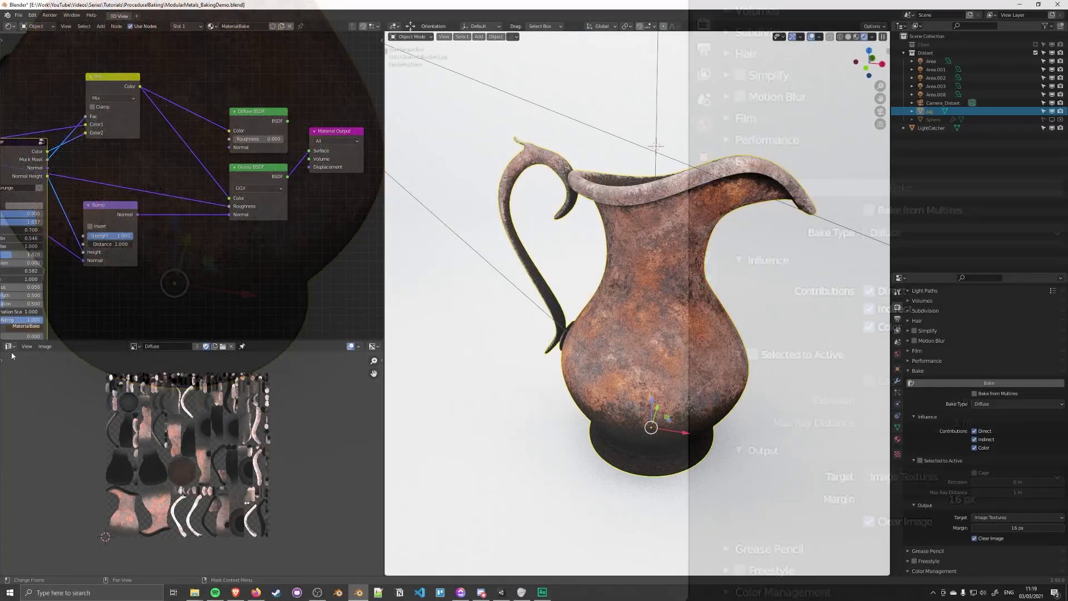
pyautogui.click(9, 346)
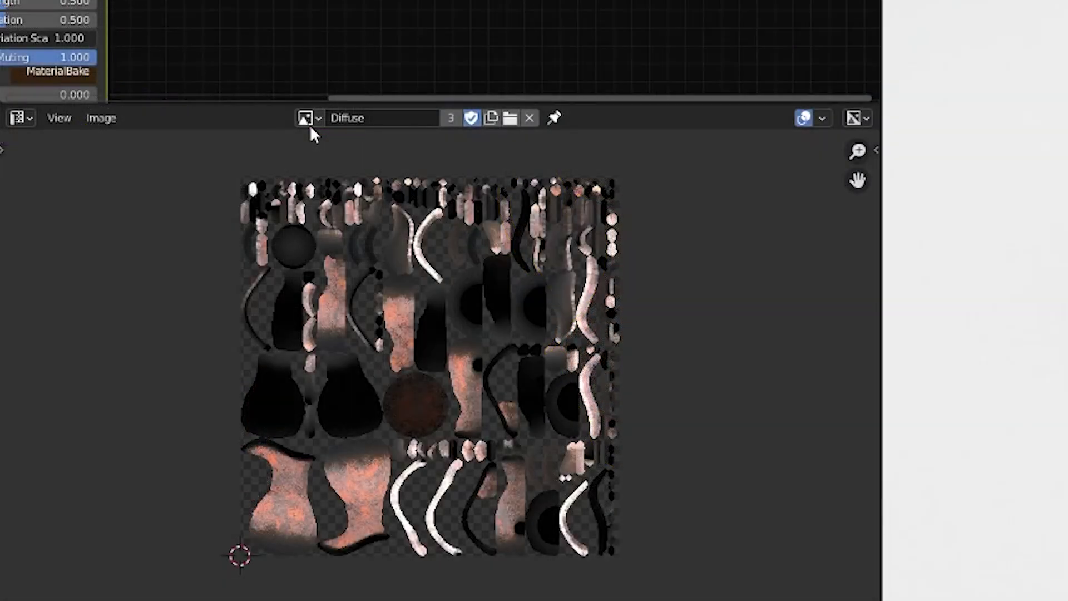
pyautogui.click(134, 347)
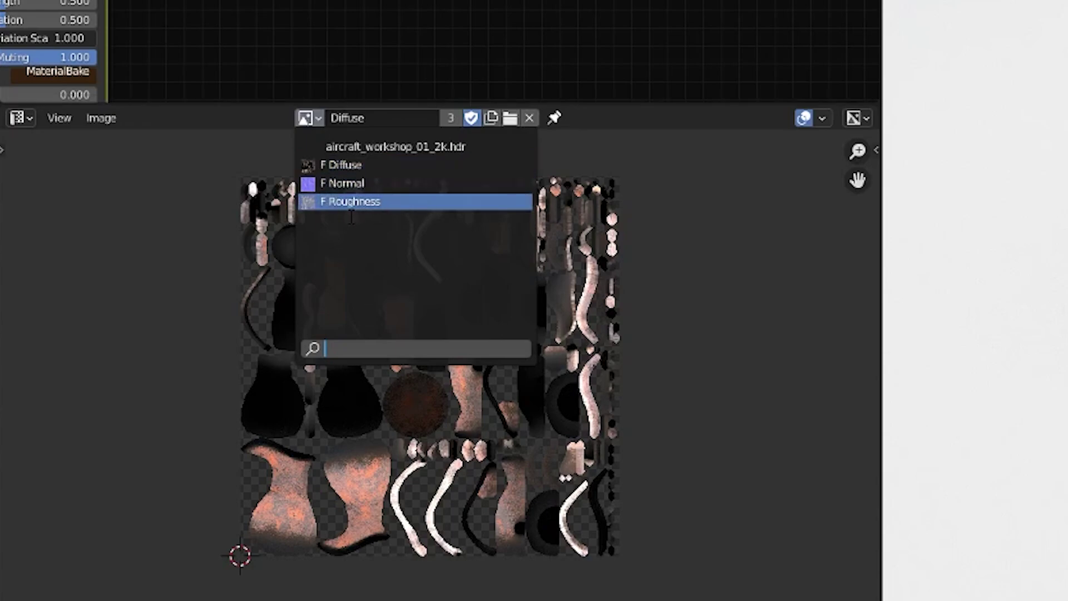
pyautogui.click(368, 165)
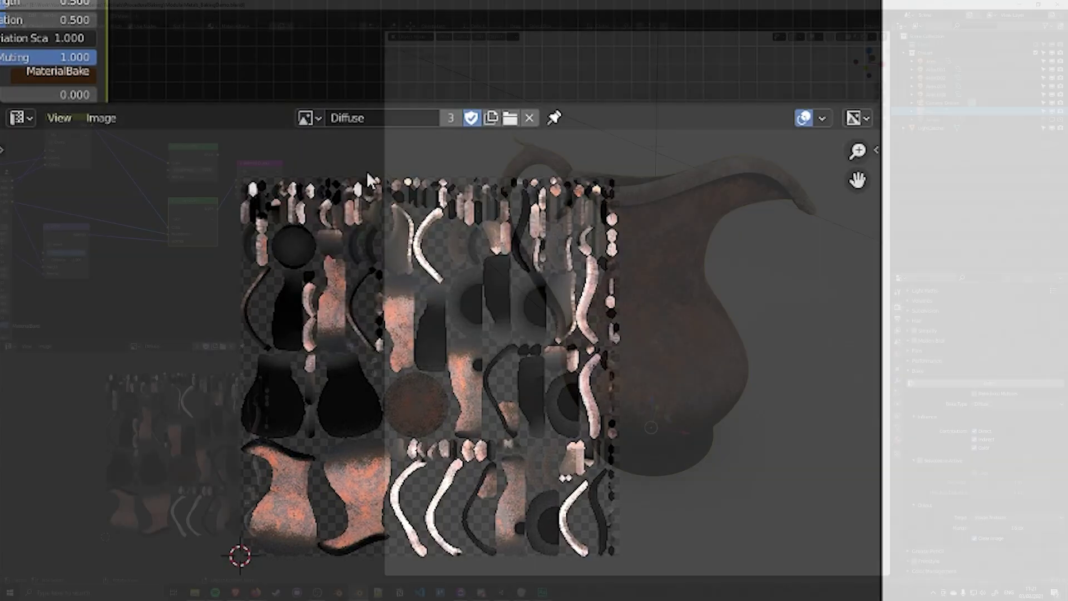
pyautogui.moveTo(90, 189); pyautogui.dragTo(230, 290, button='middle')
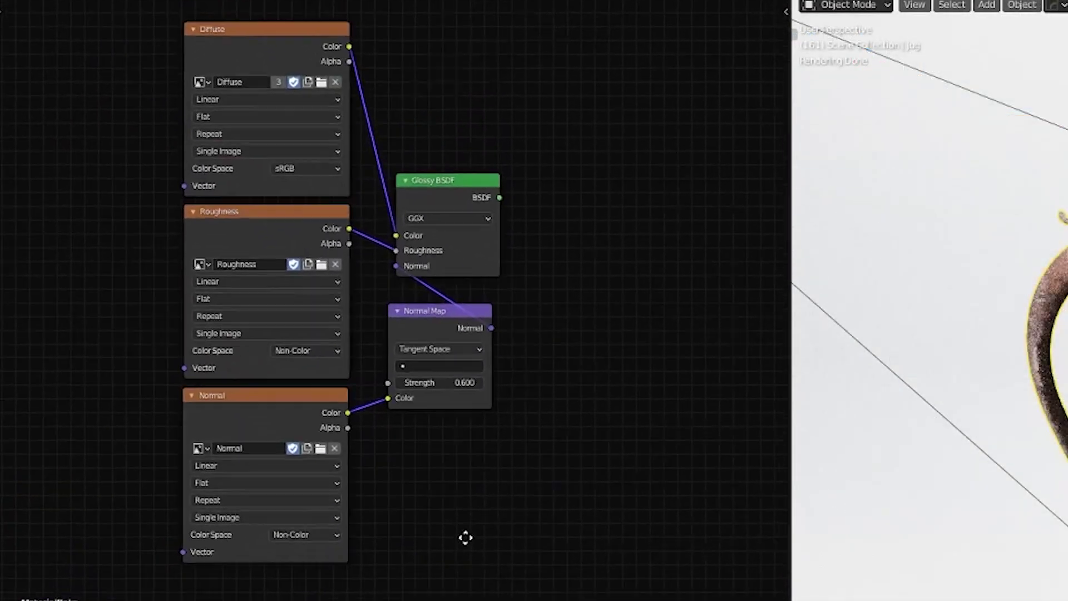
pyautogui.moveTo(466, 538); pyautogui.dragTo(476, 551, button='middle')
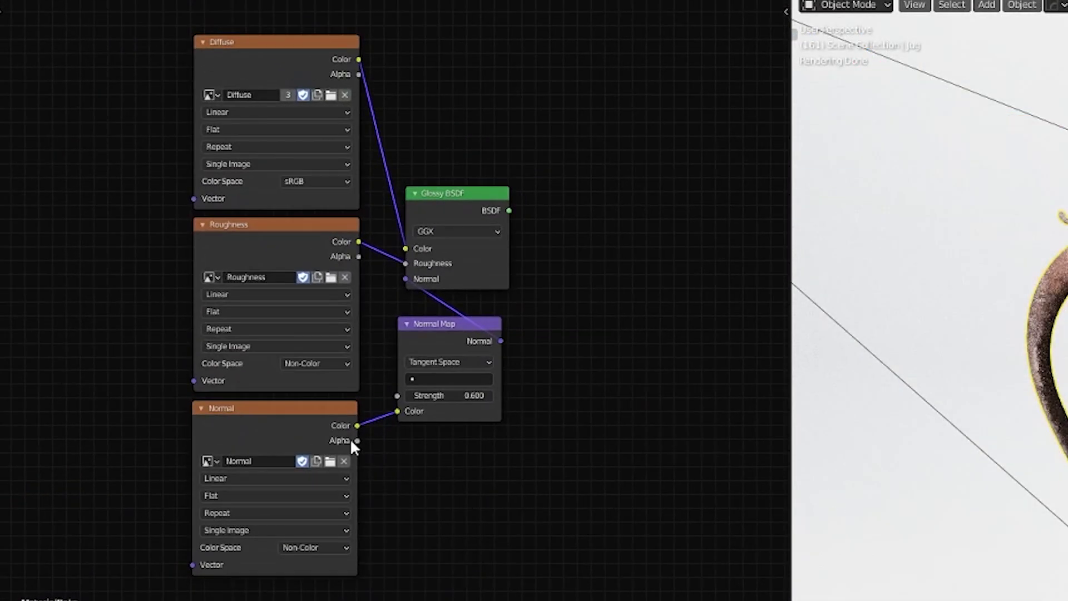
pyautogui.moveTo(96, 87); pyautogui.dragTo(280, 485)
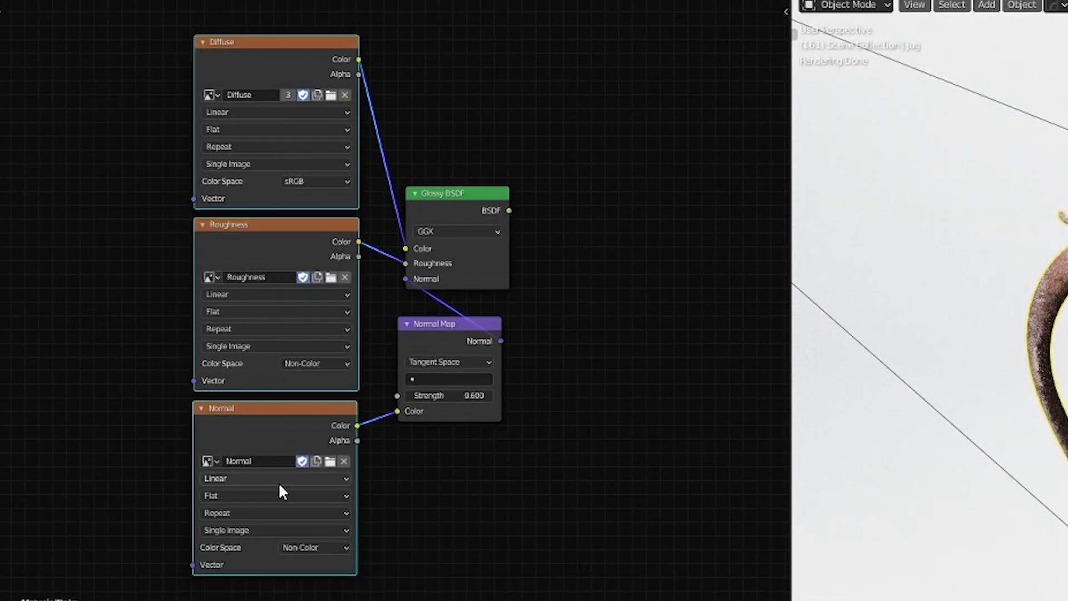
pyautogui.click(566, 408)
pyautogui.moveTo(725, 536); pyautogui.dragTo(275, 143, button='middle')
pyautogui.scroll(1, 405, 384)
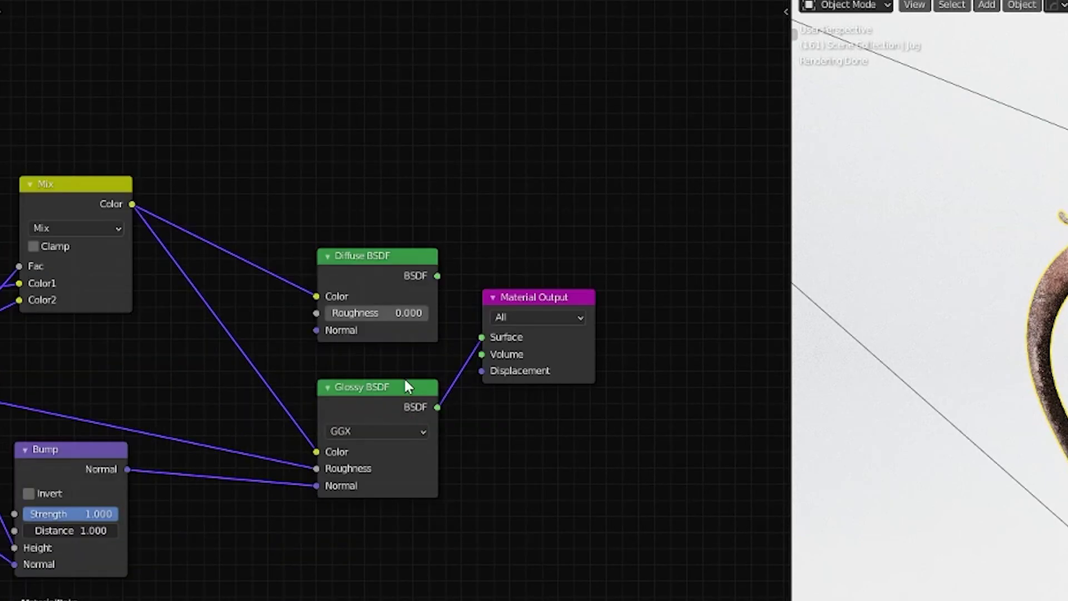
pyautogui.moveTo(369, 412); pyautogui.dragTo(386, 437, button='middle')
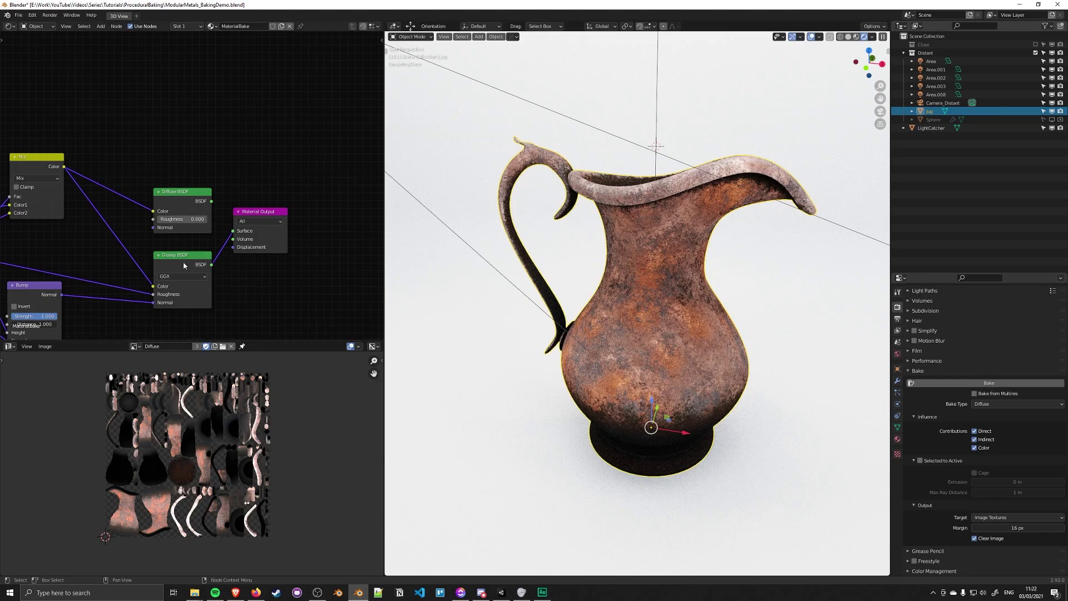
# Route the Diffuse BSDF into the Material Output surface and re-run the Diffuse bake.
pyautogui.click(209, 202)
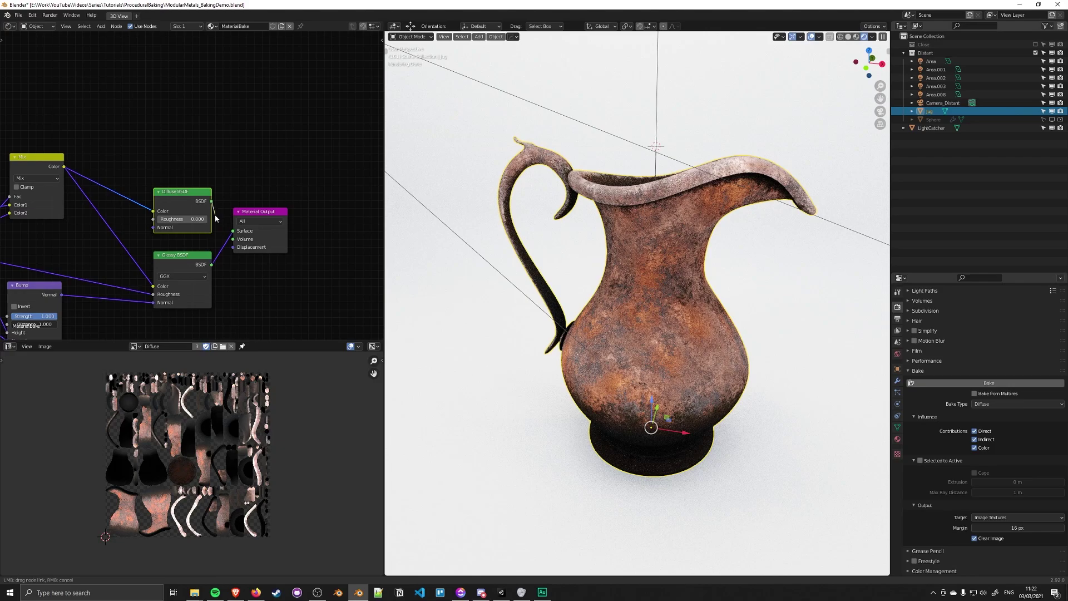
pyautogui.keyDown('ctrl'); pyautogui.keyDown('shift'); pyautogui.click(208, 202); pyautogui.keyUp('shift'); pyautogui.keyUp('ctrl')
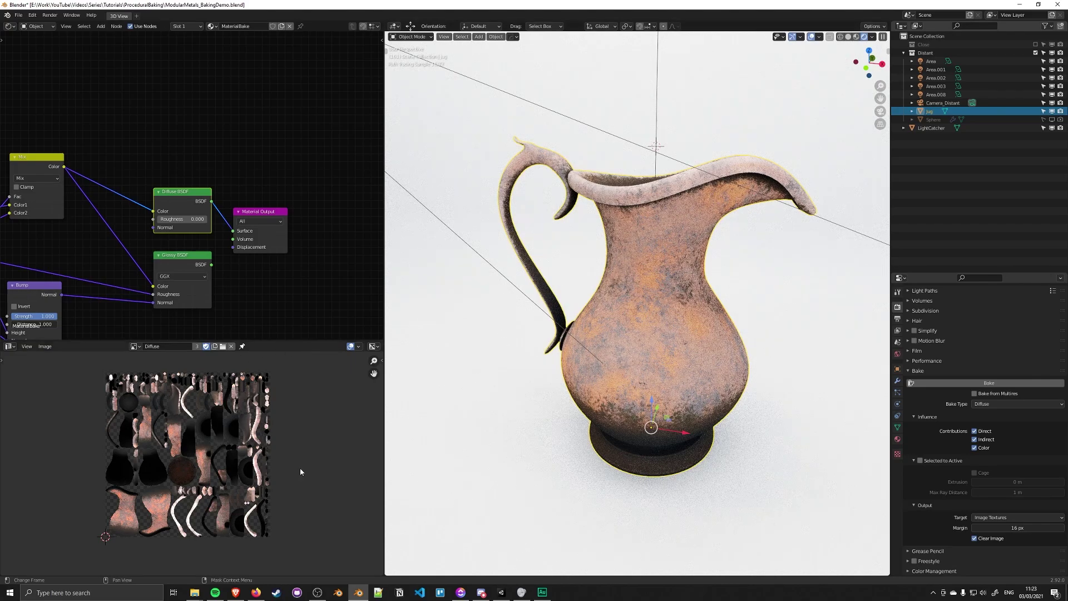
pyautogui.click(990, 383)
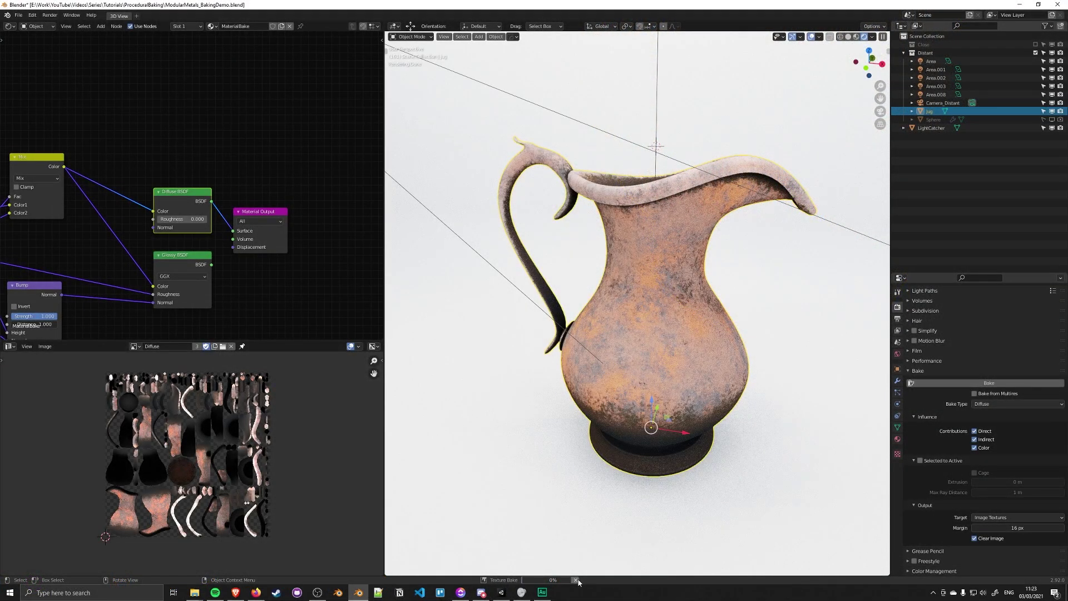
pyautogui.moveTo(72, 303); pyautogui.dragTo(191, 281, button='middle')
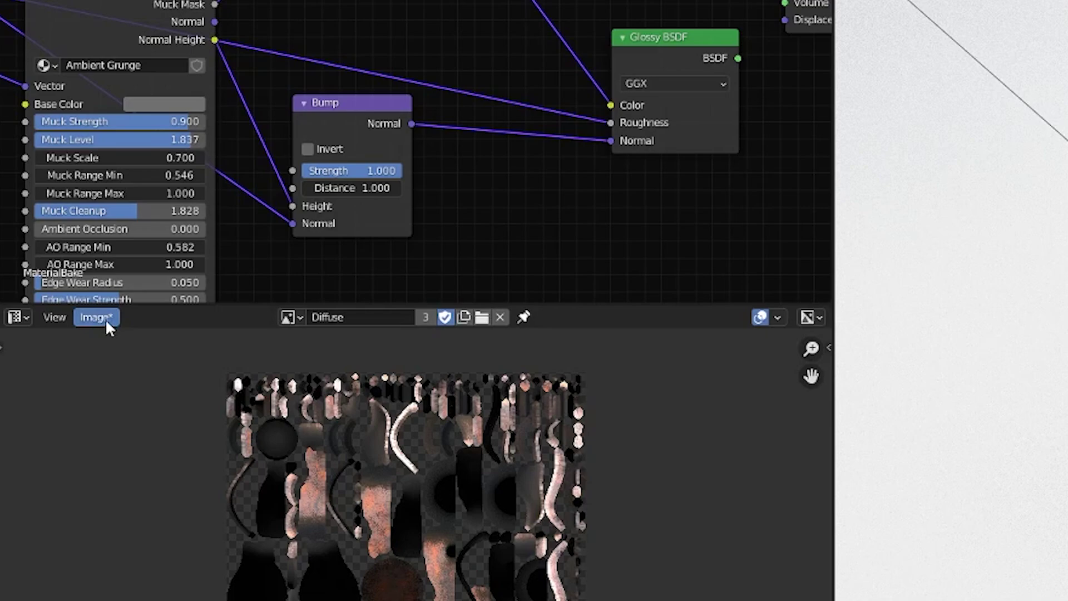
# Save the baked Diffuse image from the Image Editor as Diffuse.png.
pyautogui.click(108, 321)
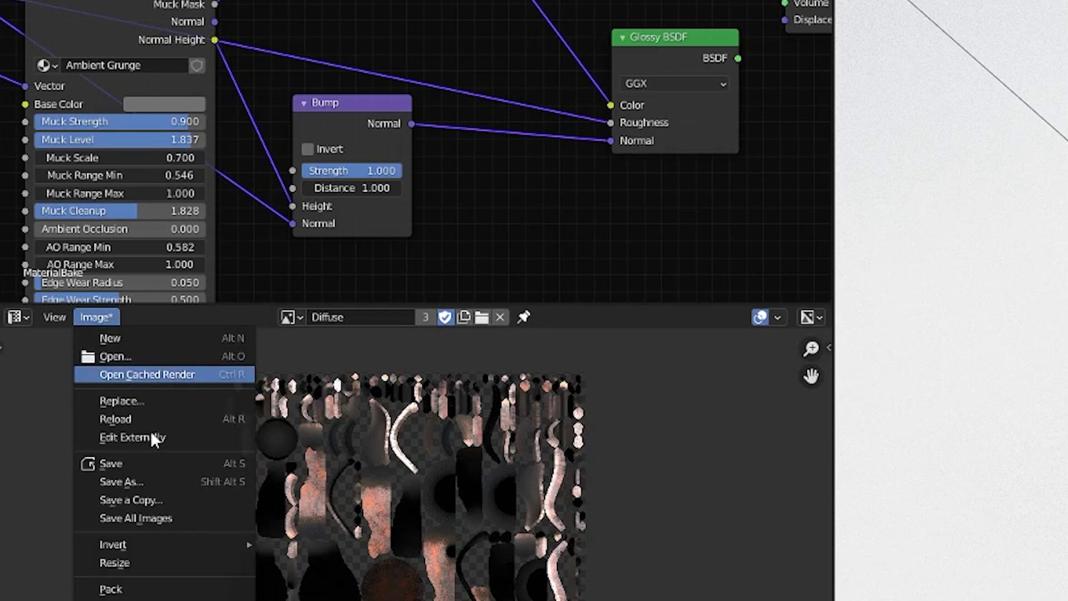
pyautogui.click(157, 464)
pyautogui.scroll(6, 292, 562)
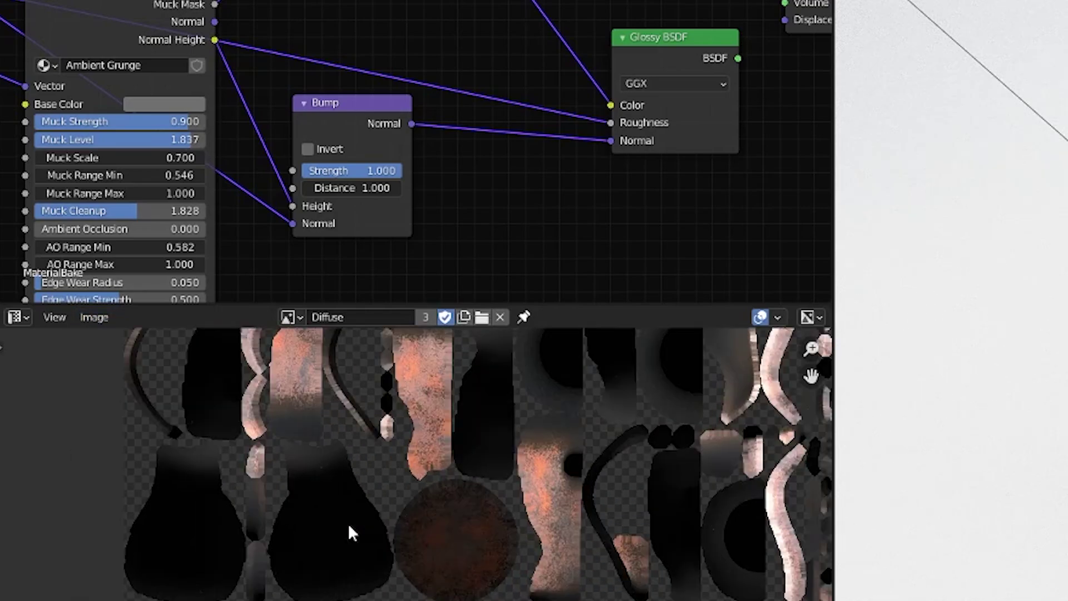
pyautogui.scroll(-6, 417, 581)
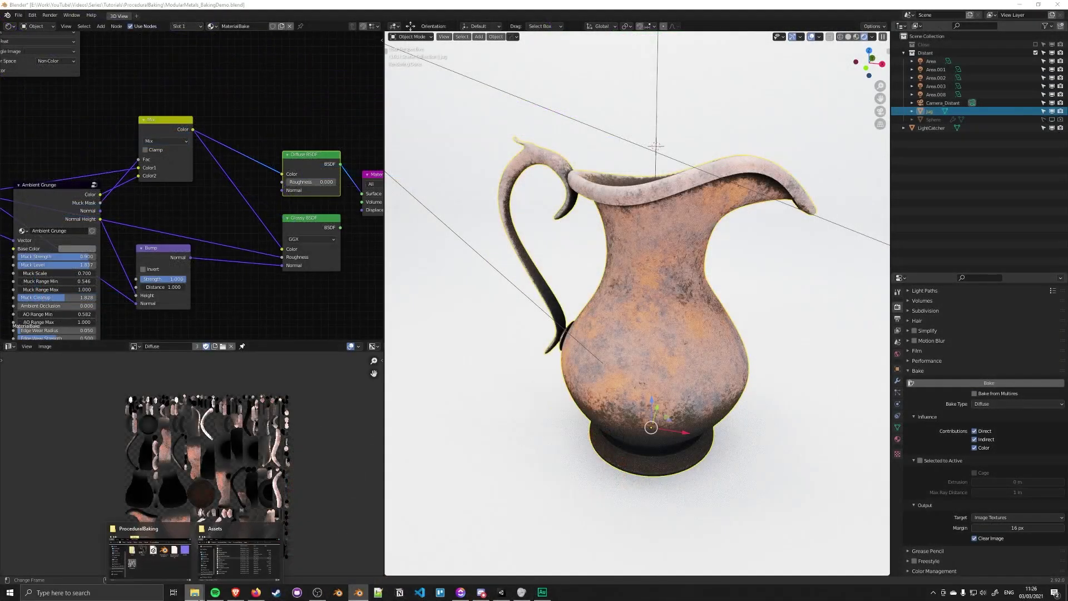
# Preview Diffuse.png from the ProceduralBaking folder to check the bake.
pyautogui.click(194, 592)
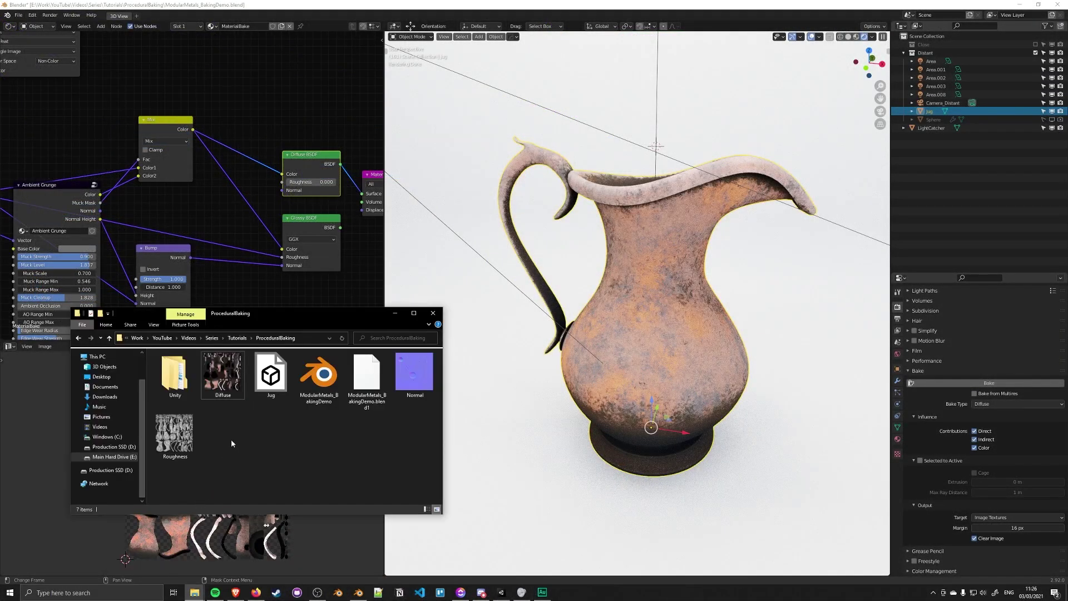
pyautogui.doubleClick(223, 373)
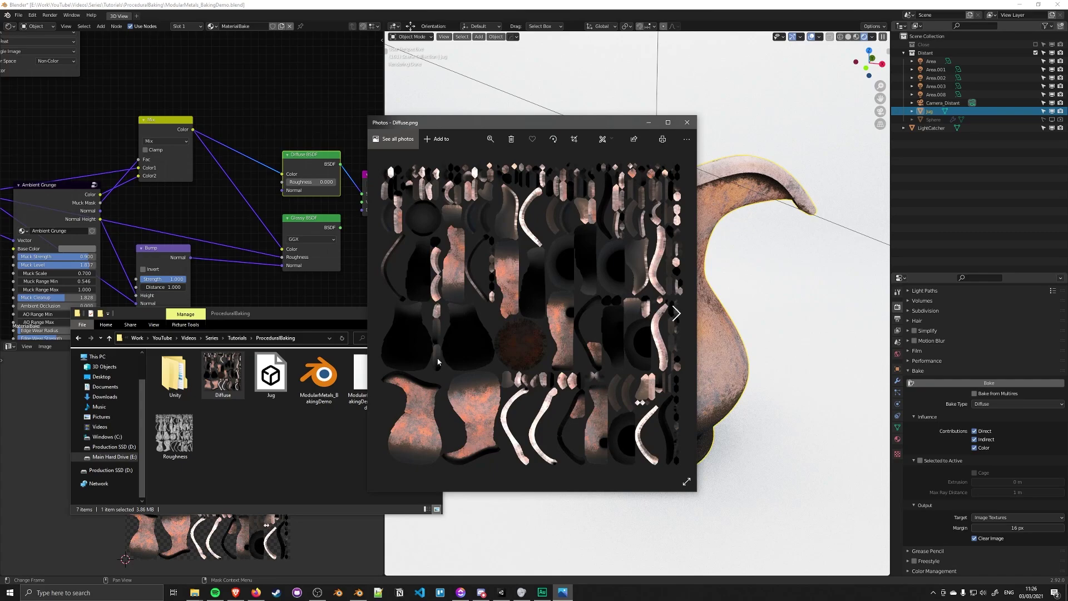
pyautogui.scroll(3, 535, 287)
pyautogui.scroll(-3, 622, 166)
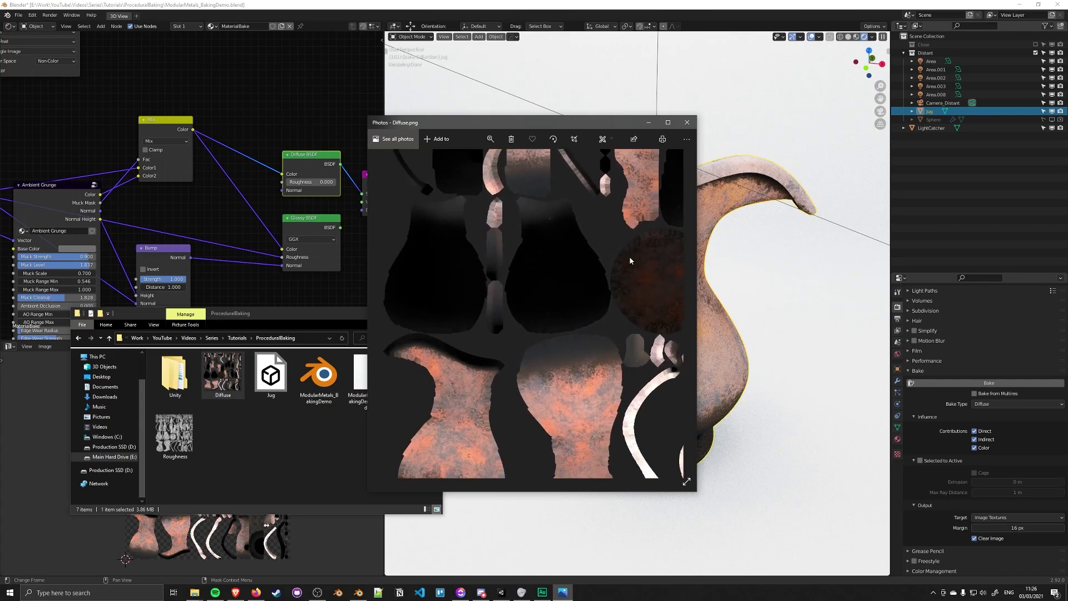
pyautogui.scroll(-3, 571, 254)
pyautogui.hotkey('alt', 'F4')
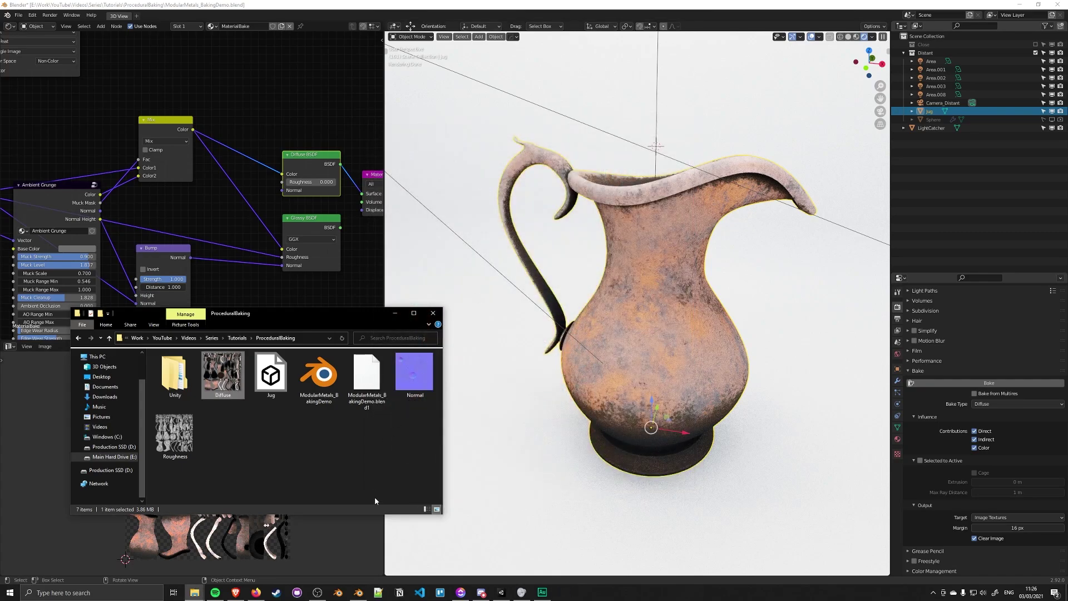
# Link the Glossy BSDF's BSDF output to the Material Output's Surface socket.
pyautogui.hotkey('alt', 'F4')
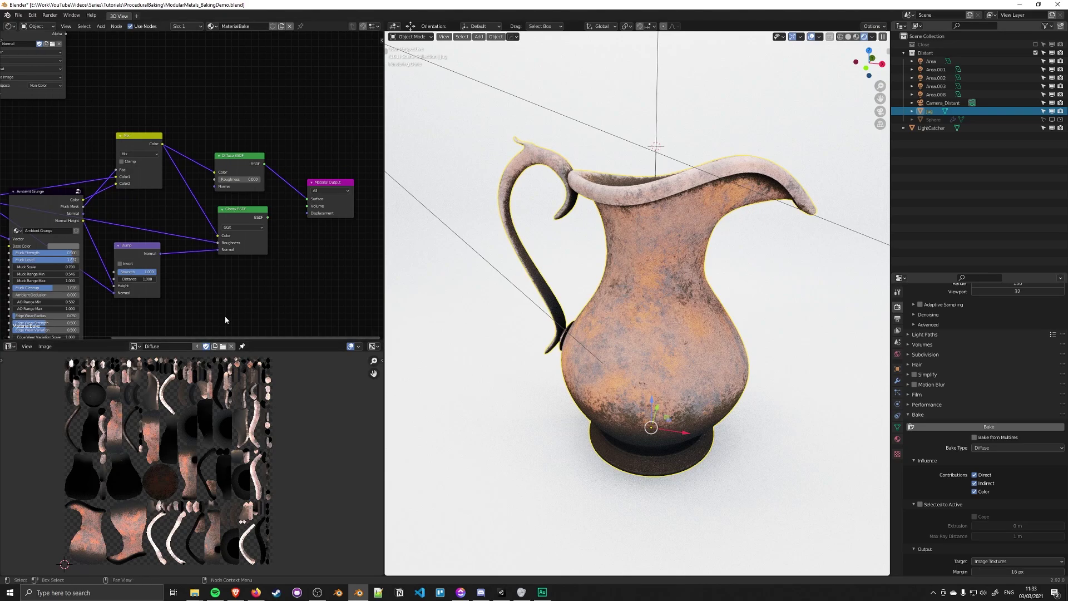
pyautogui.scroll(2, 289, 221)
pyautogui.moveTo(278, 222); pyautogui.dragTo(240, 225, button='middle')
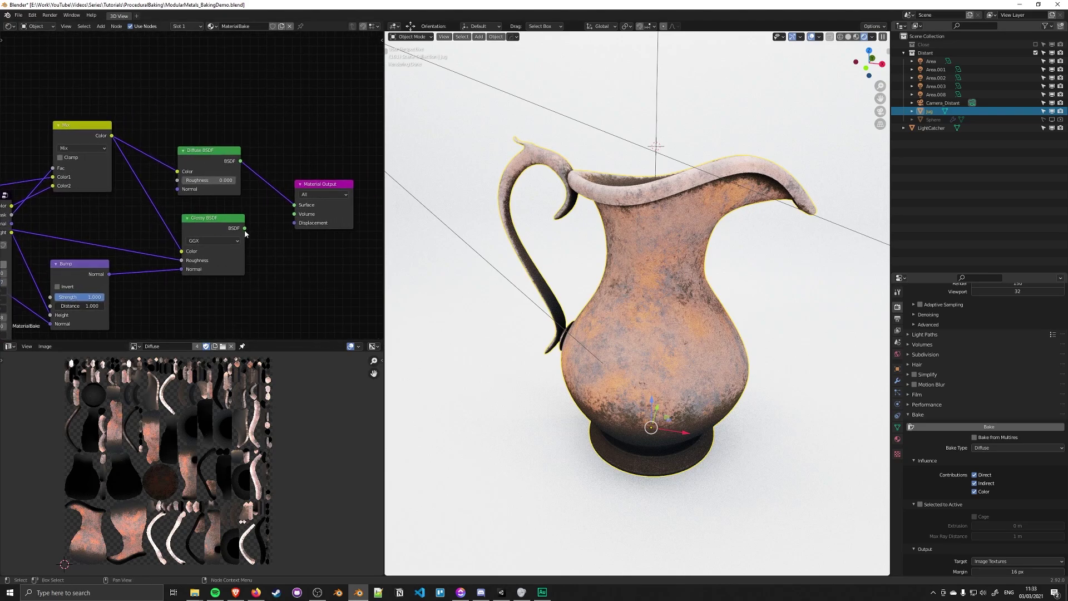
pyautogui.moveTo(245, 228); pyautogui.dragTo(295, 206)
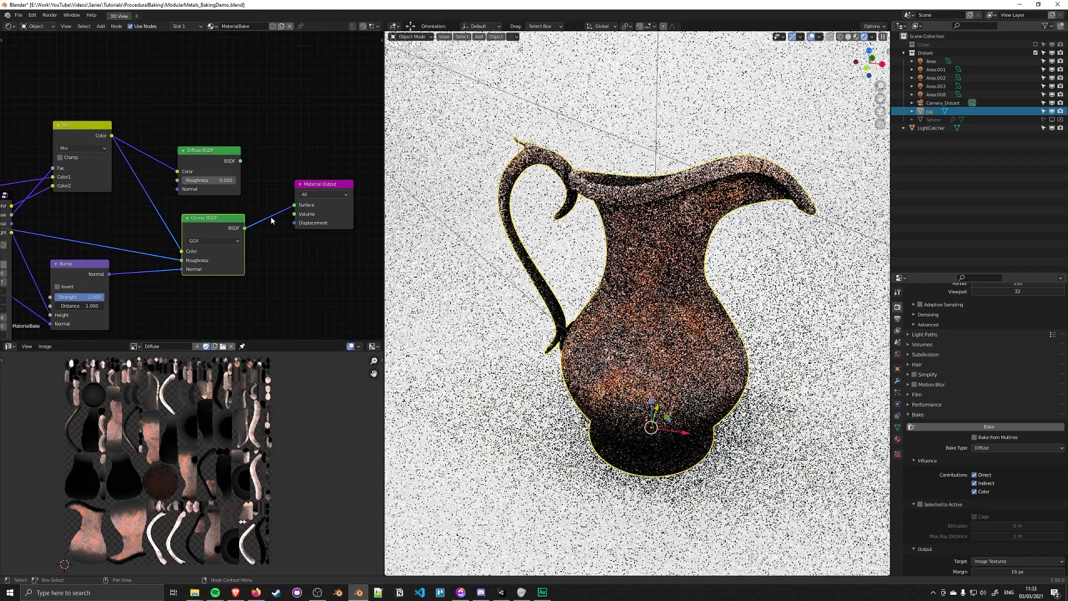
pyautogui.moveTo(0, 219); pyautogui.dragTo(107, 213, button='middle')
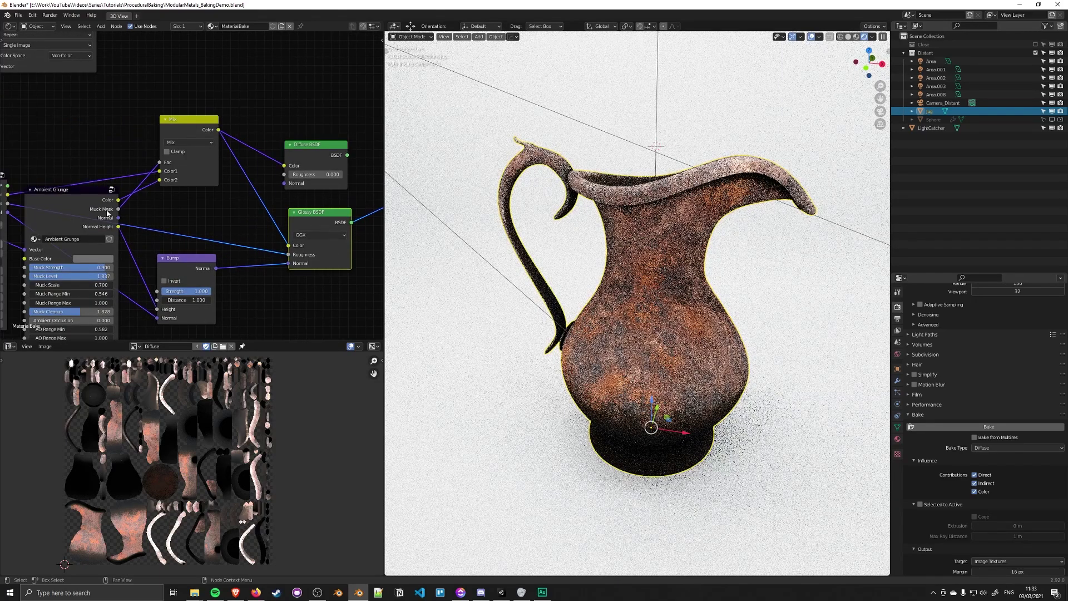
pyautogui.moveTo(376, 190); pyautogui.dragTo(220, 211, button='middle')
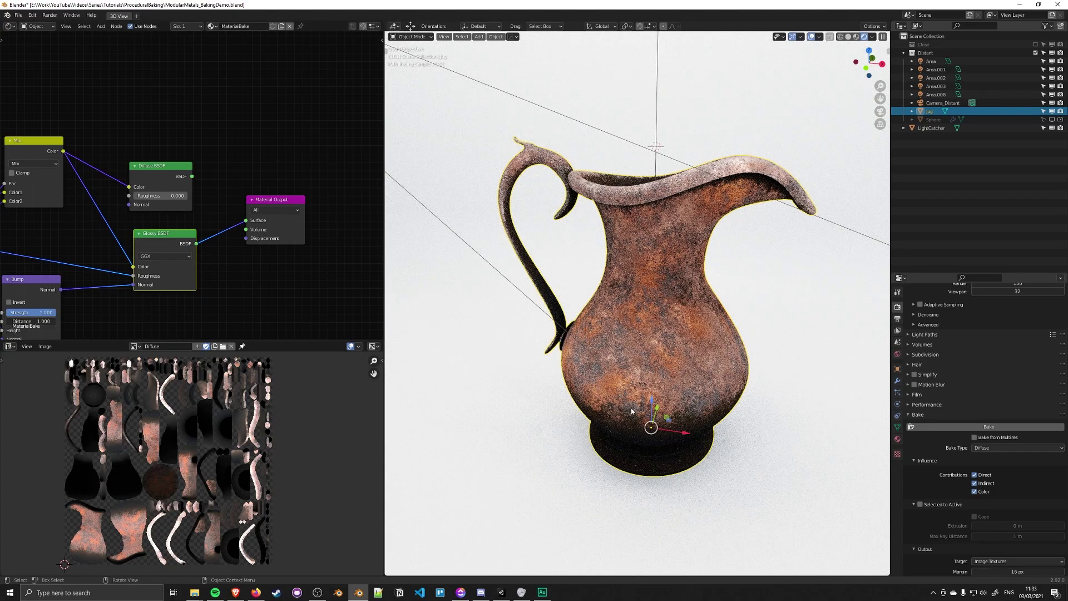
pyautogui.scroll(-1, 277, 242)
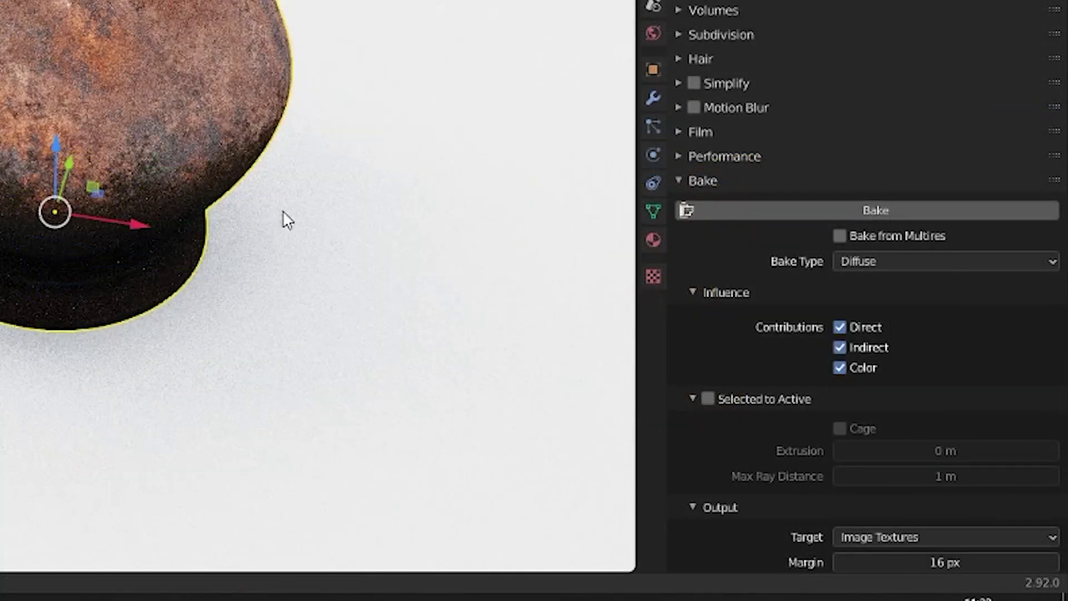
# Set the Bake Type to Roughness.
pyautogui.scroll(-3, 819, 249)
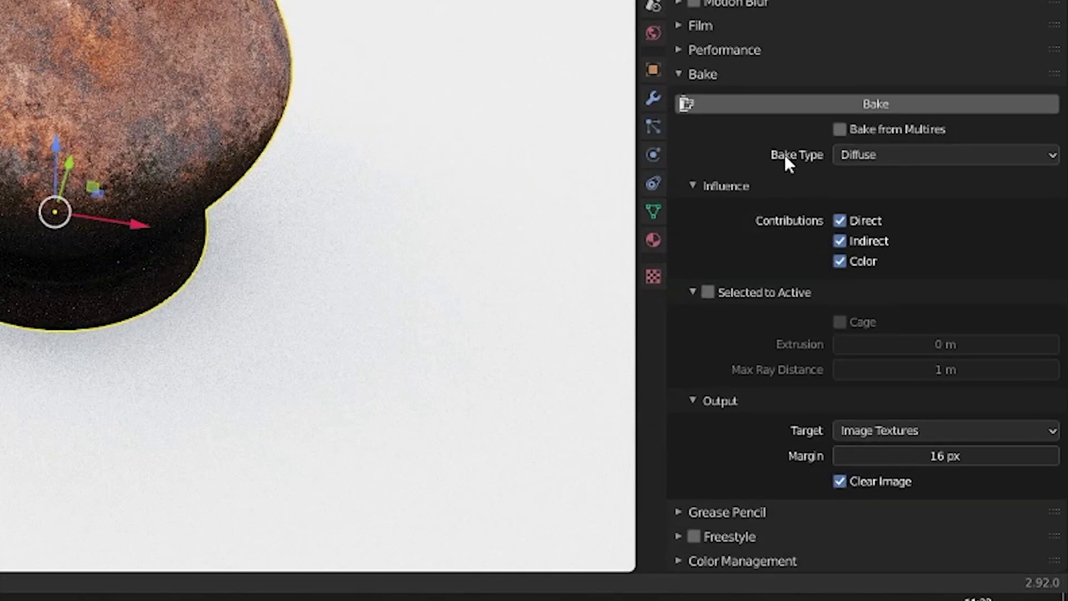
pyautogui.click(885, 156)
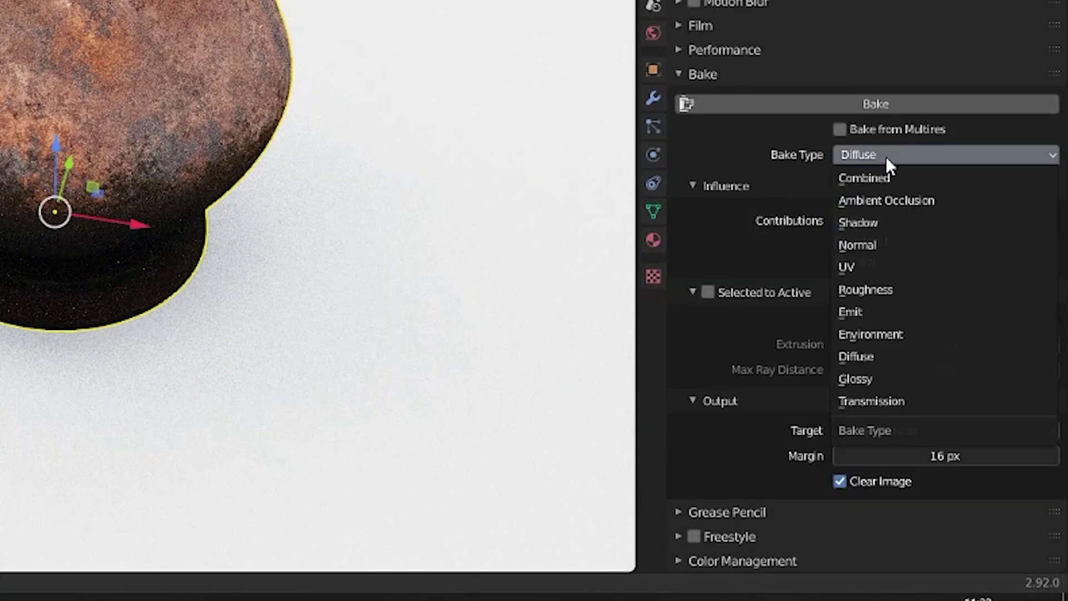
pyautogui.click(907, 289)
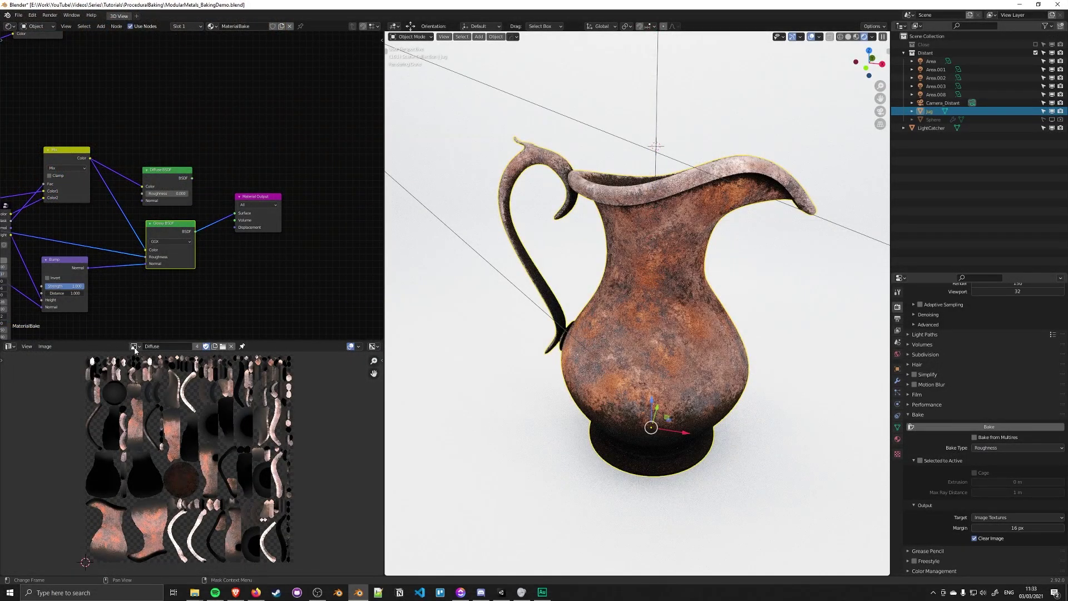
# Display the Roughness image in the Image Editor.
pyautogui.click(134, 349)
pyautogui.click(161, 383)
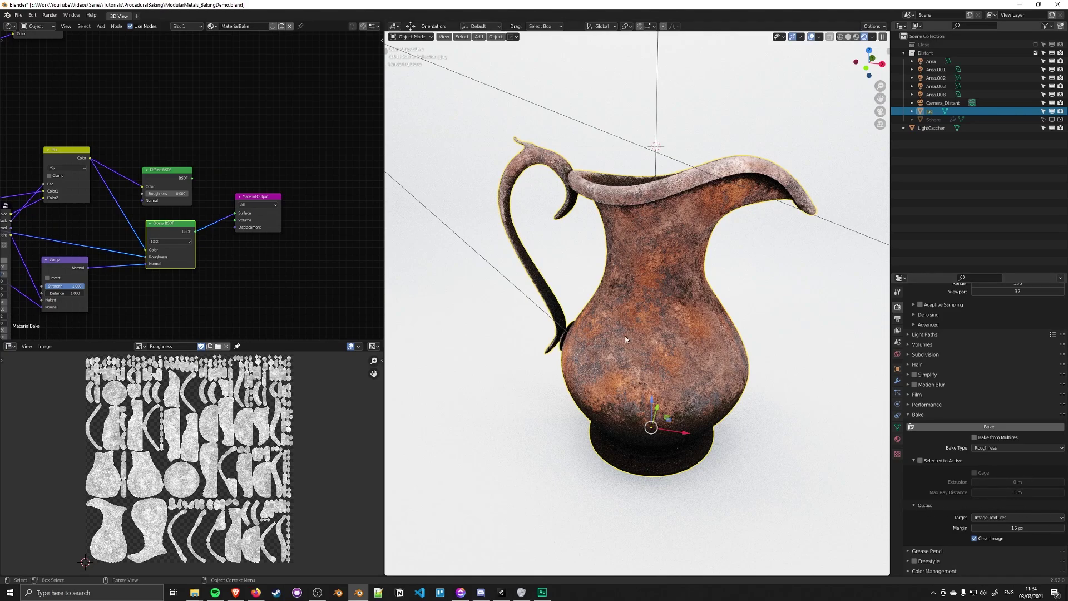
pyautogui.click(140, 346)
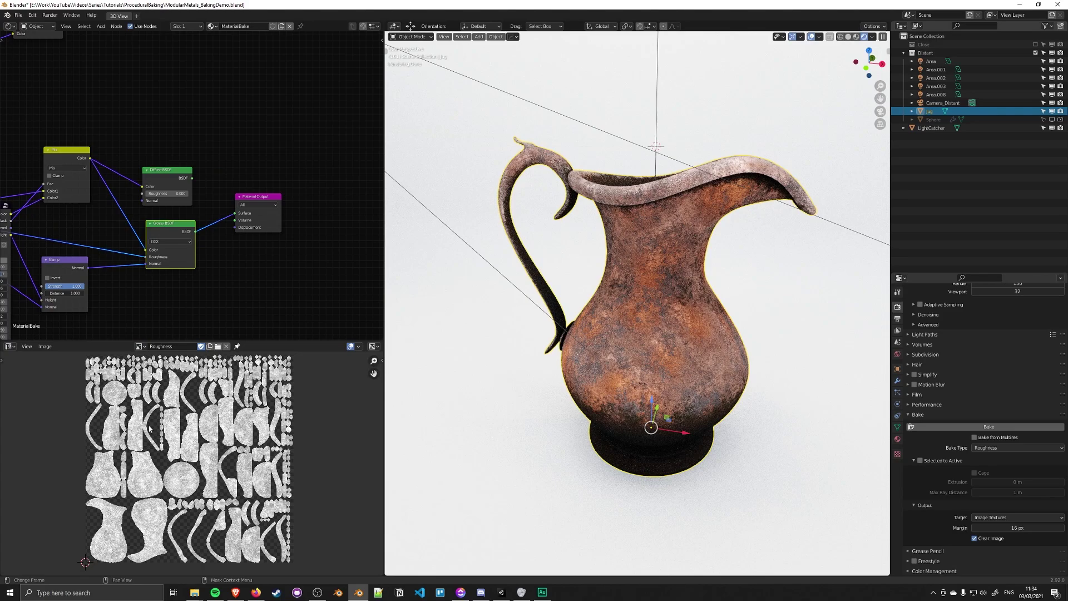
# Select the Roughness Image Texture node as the bake target.
pyautogui.moveTo(61, 67); pyautogui.dragTo(221, 249, button='middle')
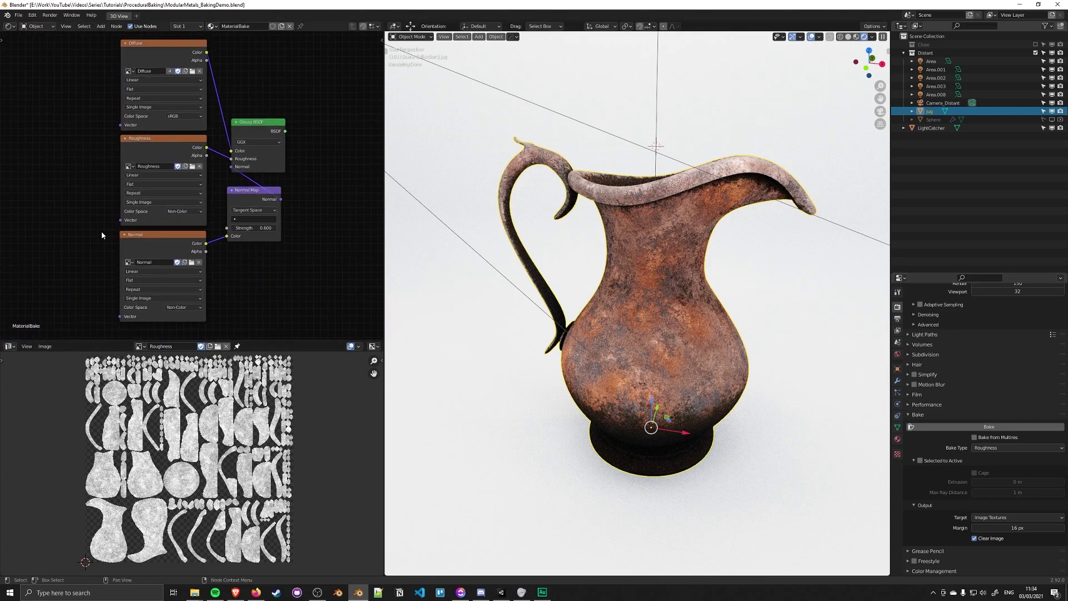
pyautogui.click(148, 143)
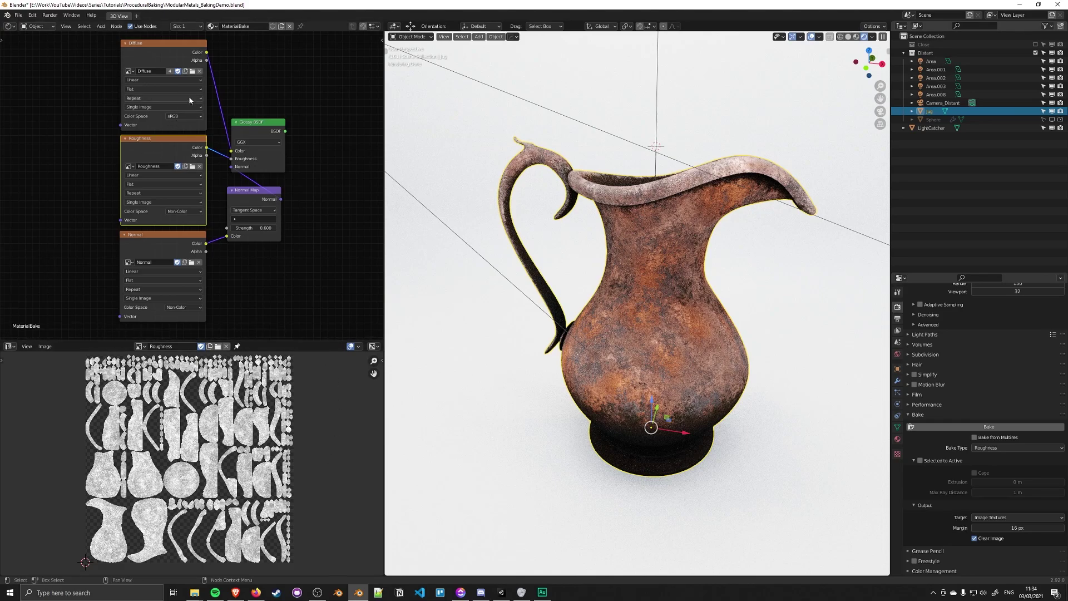
pyautogui.moveTo(154, 108); pyautogui.dragTo(142, 167, button='middle')
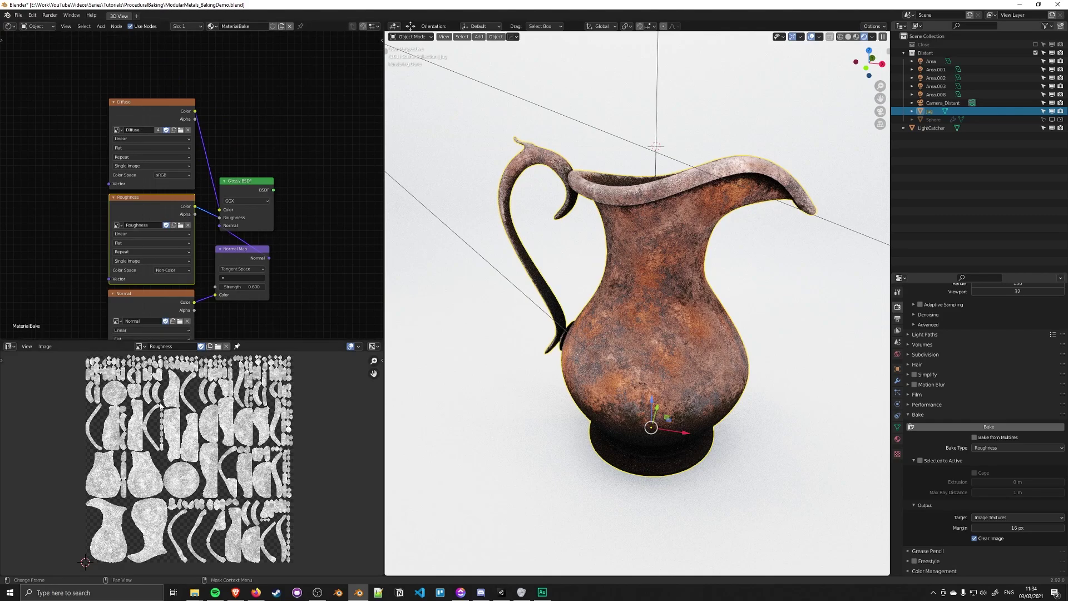
pyautogui.moveTo(142, 131); pyautogui.dragTo(72, 31, button='middle')
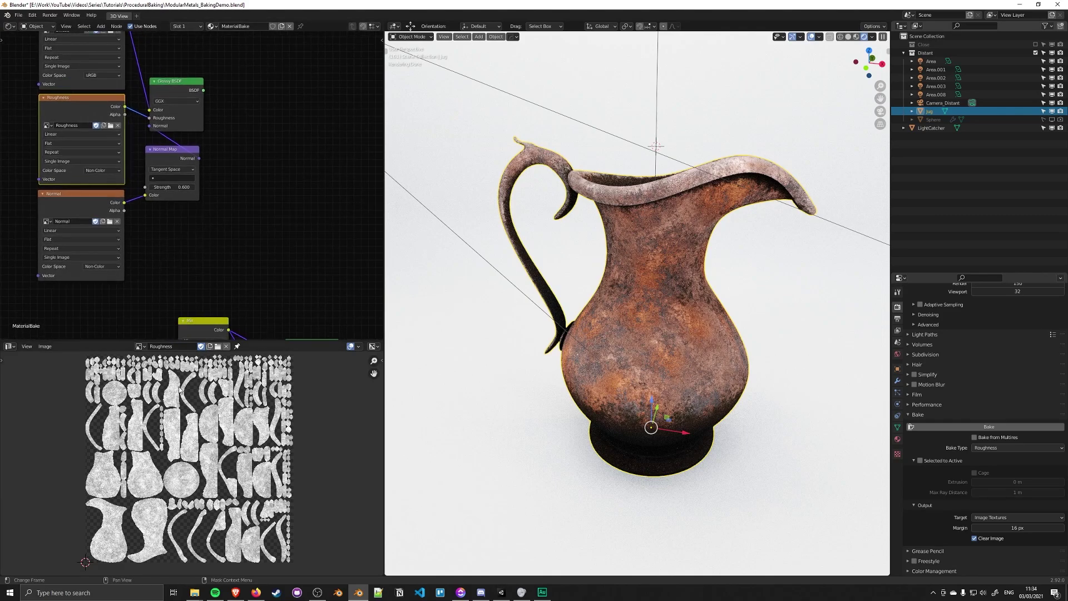
# Check the image list and pan across the texture, Mix, Bump and Material Output nodes.
pyautogui.click(140, 346)
pyautogui.scroll(-2, 106, 251)
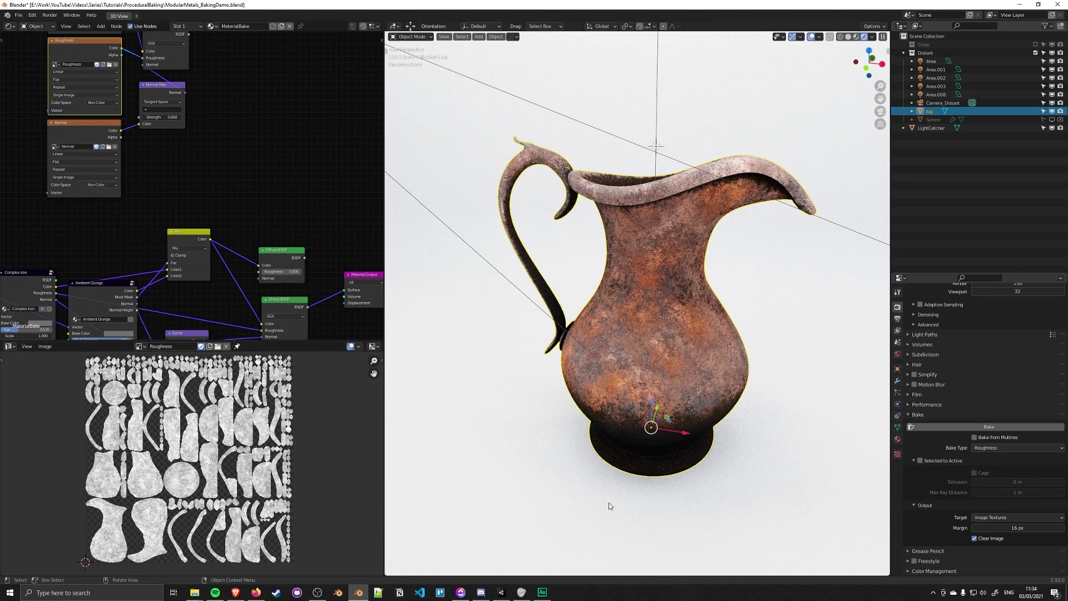
pyautogui.moveTo(208, 269); pyautogui.dragTo(117, 168, button='middle')
pyautogui.moveTo(56, 72); pyautogui.dragTo(194, 168, button='middle')
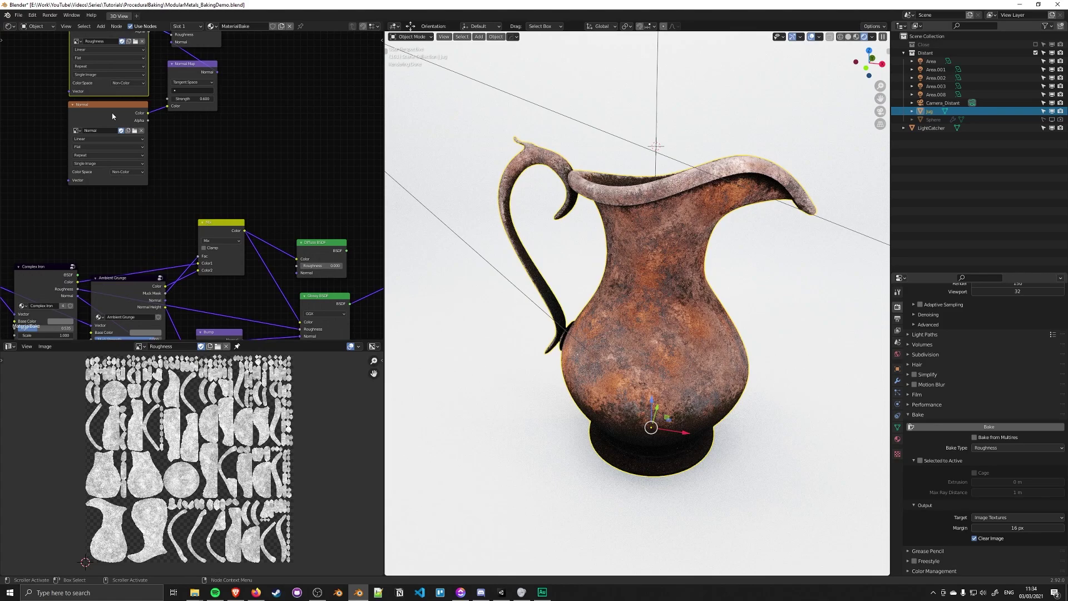
pyautogui.moveTo(112, 116); pyautogui.dragTo(114, 193, button='middle')
pyautogui.moveTo(100, 138); pyautogui.dragTo(8, 28, button='middle')
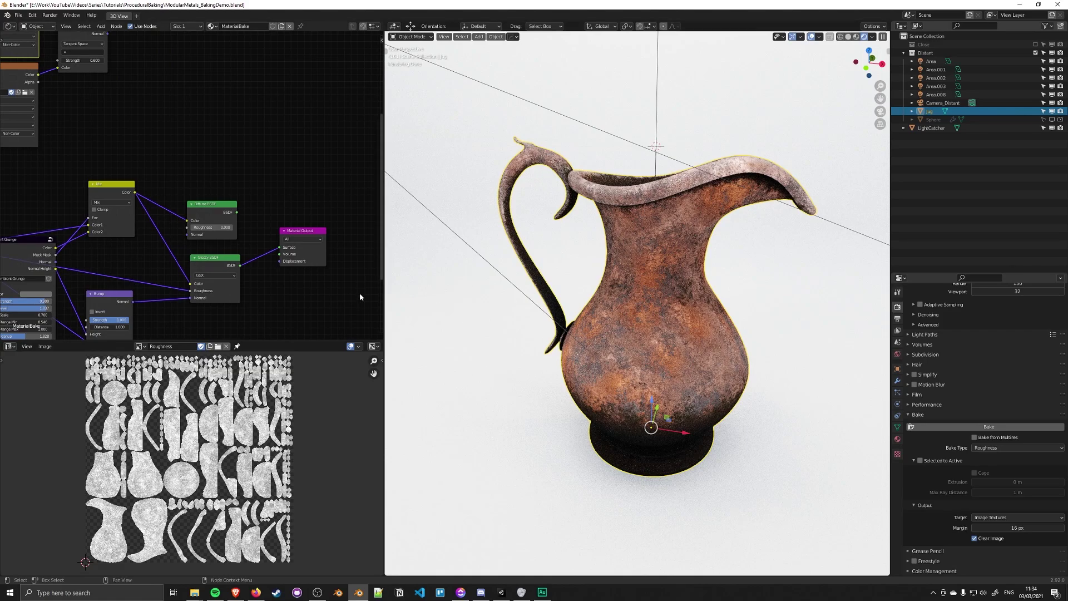
# Bake roughness into the Roughness image and save it with Image > Save.
pyautogui.click(990, 426)
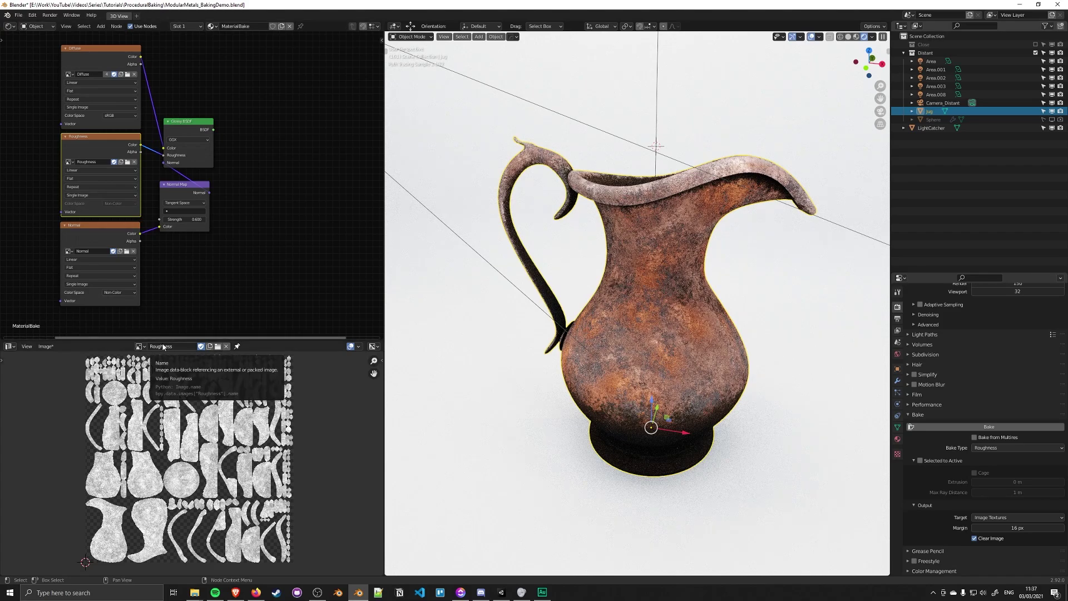
pyautogui.click(50, 348)
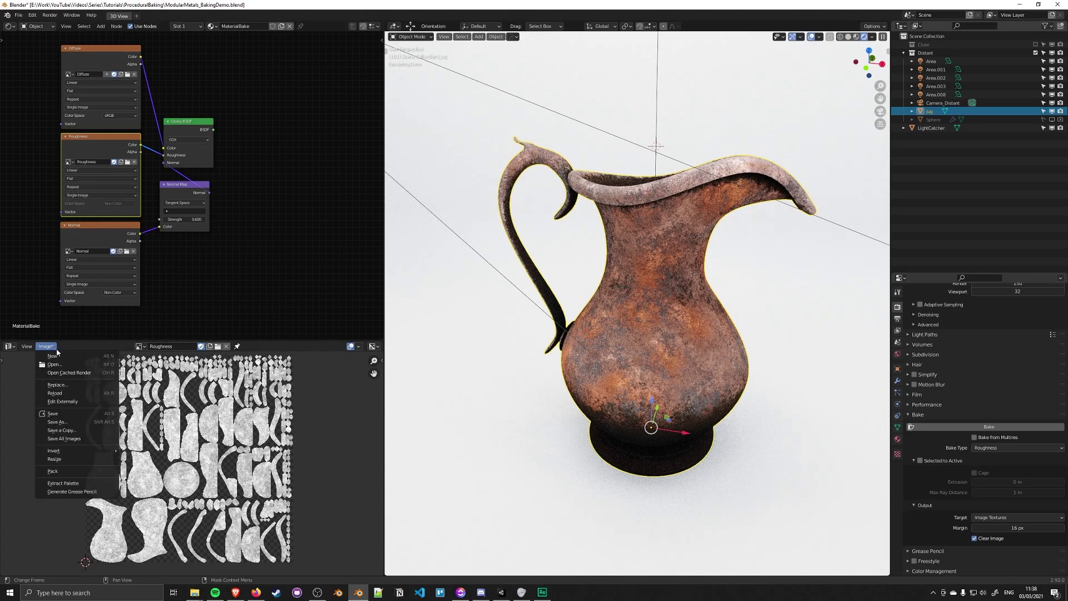
pyautogui.click(56, 414)
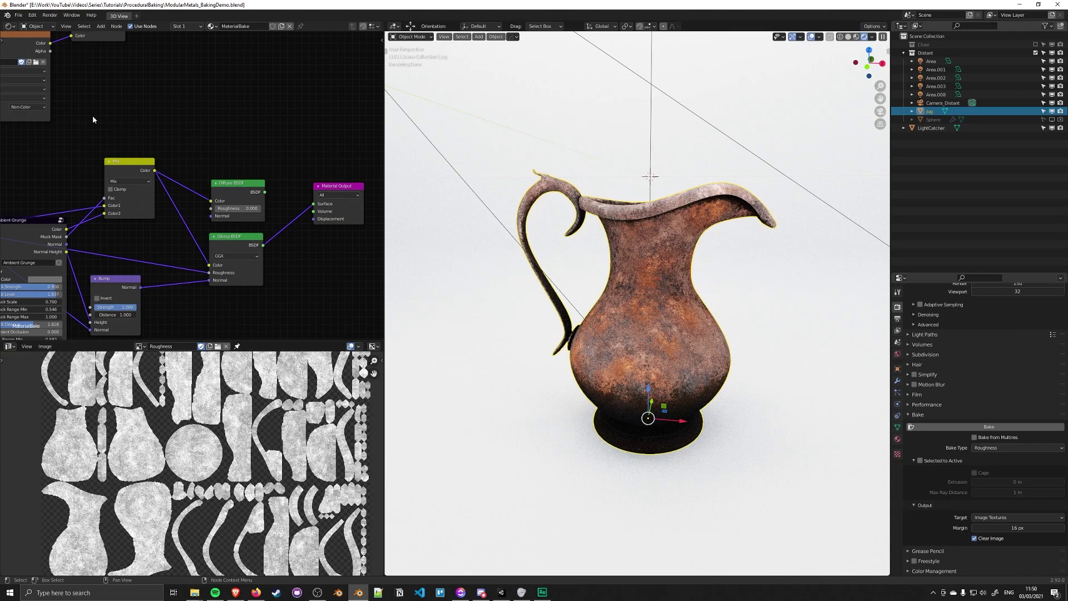
# Select the Normal Image Texture node, display the Normal image, and set Bake Type to Normal.
pyautogui.moveTo(92, 119); pyautogui.dragTo(249, 238, button='middle')
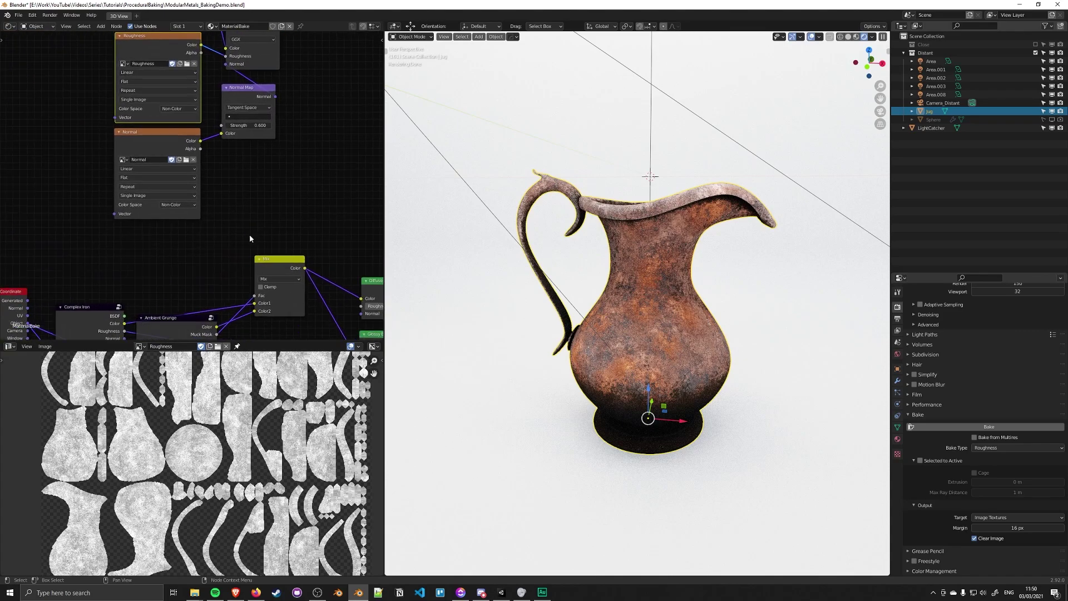
pyautogui.click(133, 140)
pyautogui.moveTo(133, 140); pyautogui.dragTo(90, 109, button='middle')
pyautogui.click(139, 346)
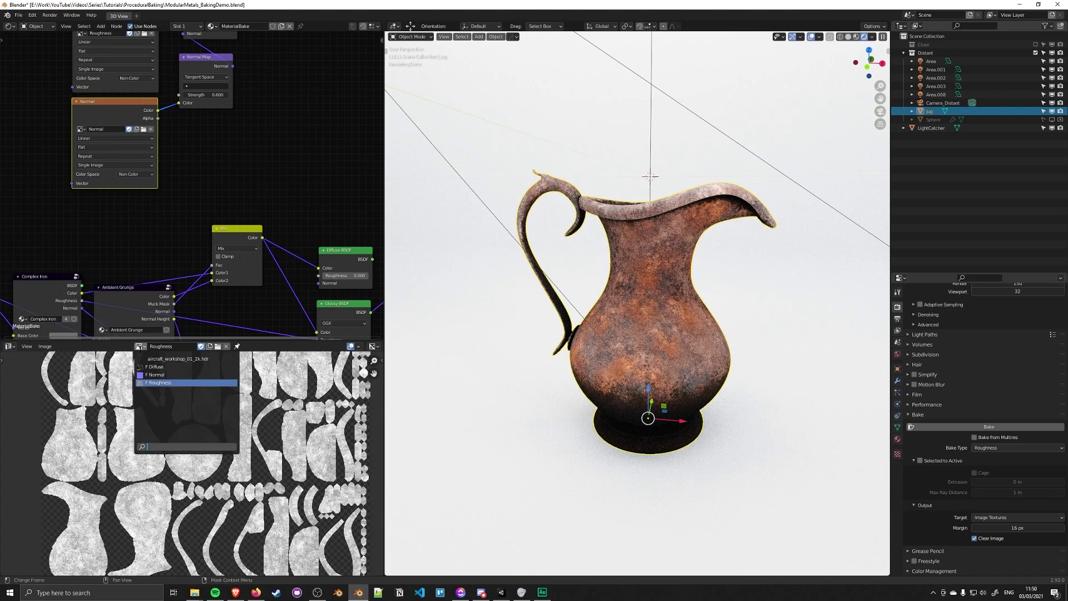
pyautogui.click(159, 375)
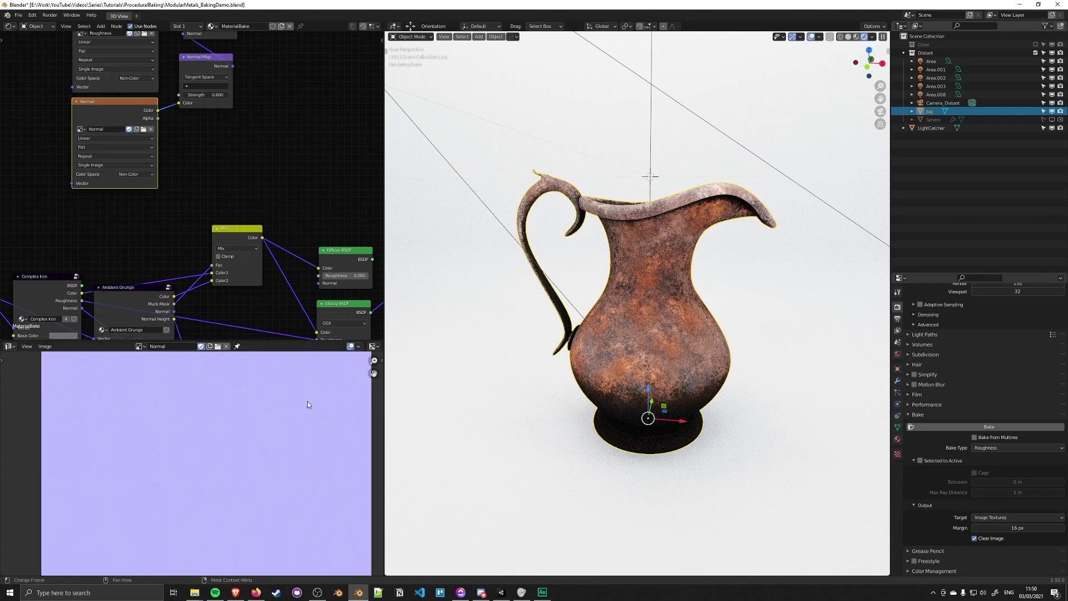
pyautogui.click(997, 449)
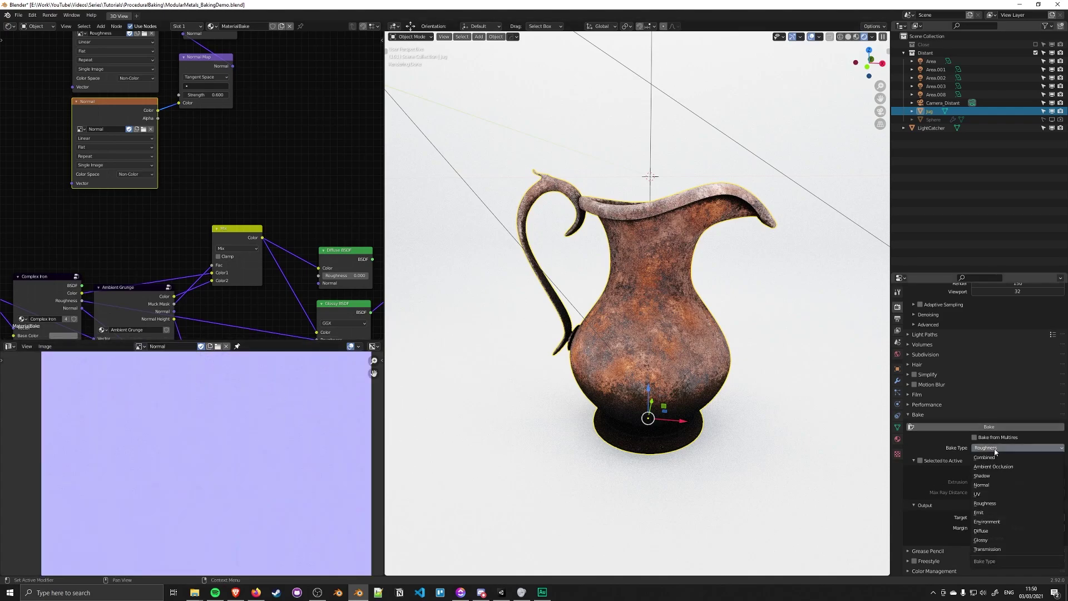
pyautogui.click(1002, 484)
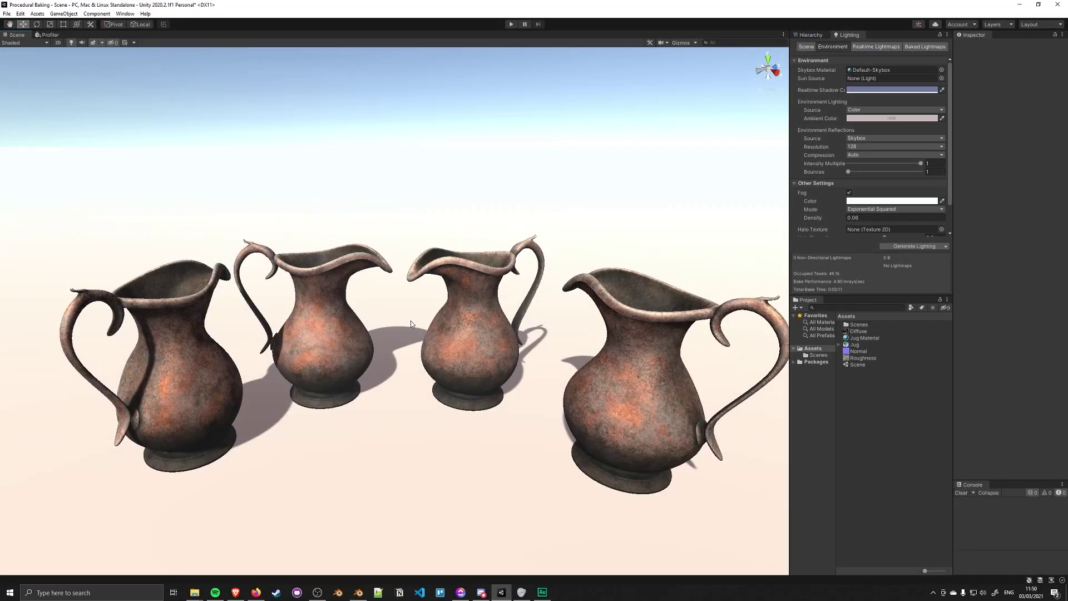
# Inspect the Diffuse, Normal and Roughness texture imports, then the Jug Material settings.
pyautogui.moveTo(410, 321); pyautogui.dragTo(412, 333, button='right')
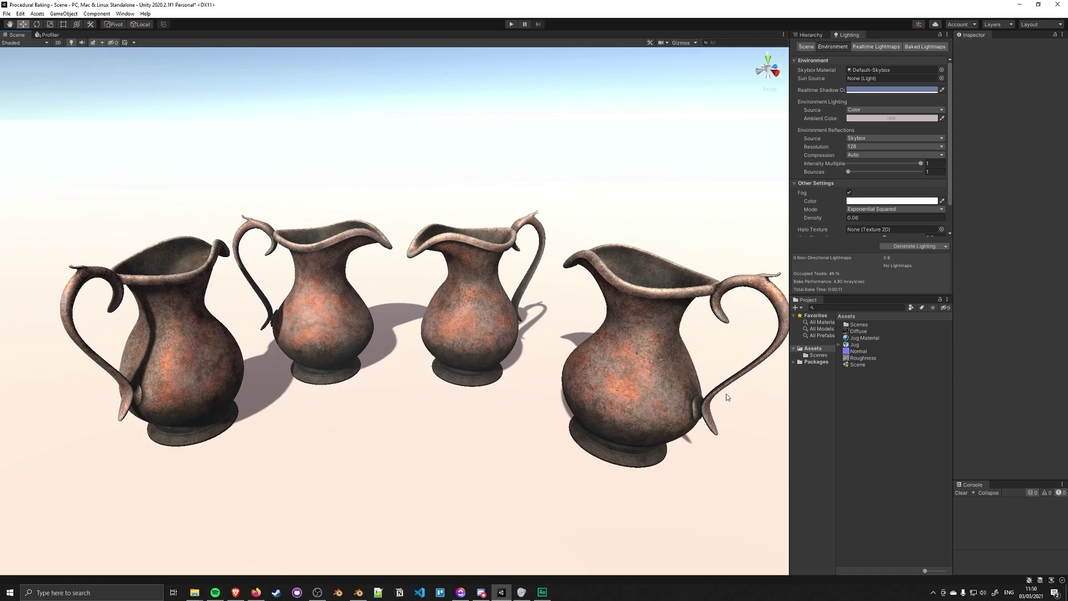
pyautogui.click(859, 331)
pyautogui.keyDown('ctrl'); pyautogui.click(858, 351); pyautogui.keyUp('ctrl')
pyautogui.keyDown('ctrl'); pyautogui.click(863, 358); pyautogui.keyUp('ctrl')
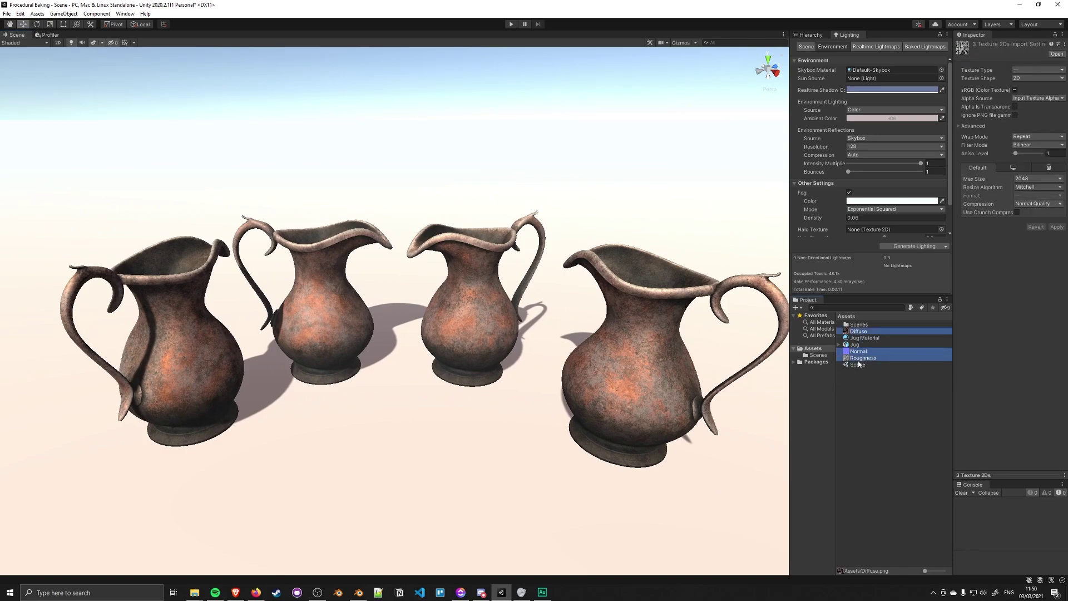
pyautogui.click(864, 372)
pyautogui.click(862, 338)
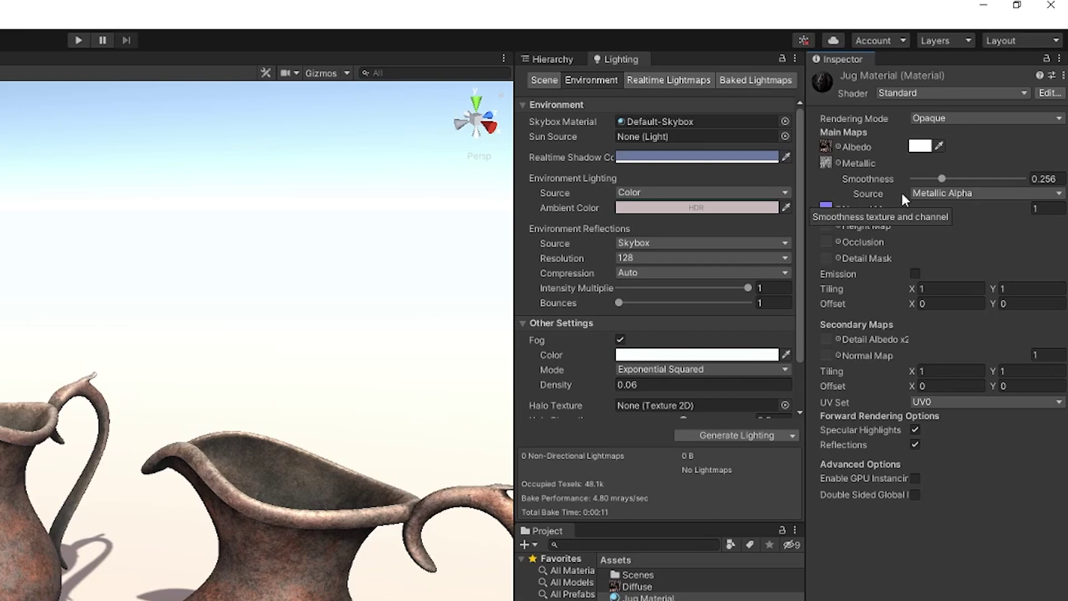
pyautogui.click(649, 597)
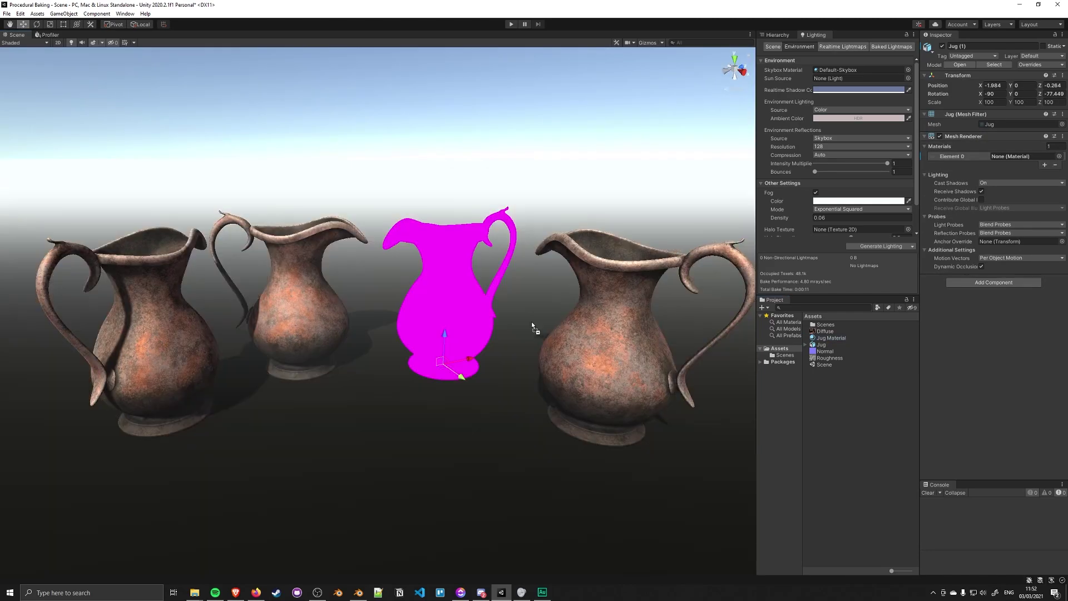
# Apply Jug Material to Jug (4), rotate it, and orbit around the six jugs.
pyautogui.moveTo(535, 328); pyautogui.dragTo(428, 300)
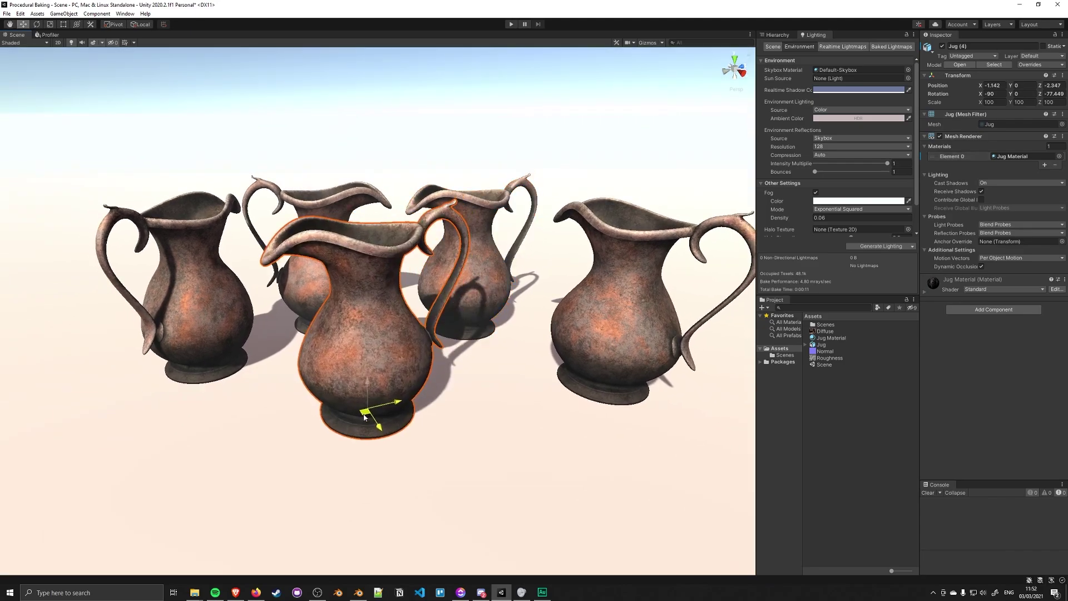
pyautogui.press('e')
pyautogui.moveTo(362, 401); pyautogui.dragTo(383, 407)
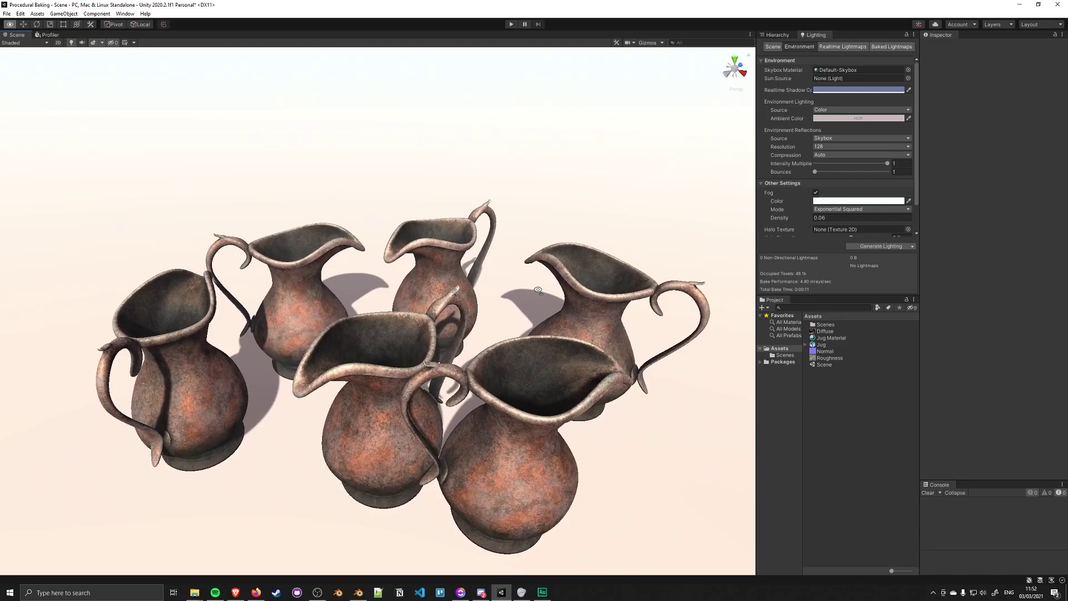
pyautogui.keyDown('alt'); pyautogui.moveTo(479, 262); pyautogui.dragTo(488, 331); pyautogui.keyUp('alt')
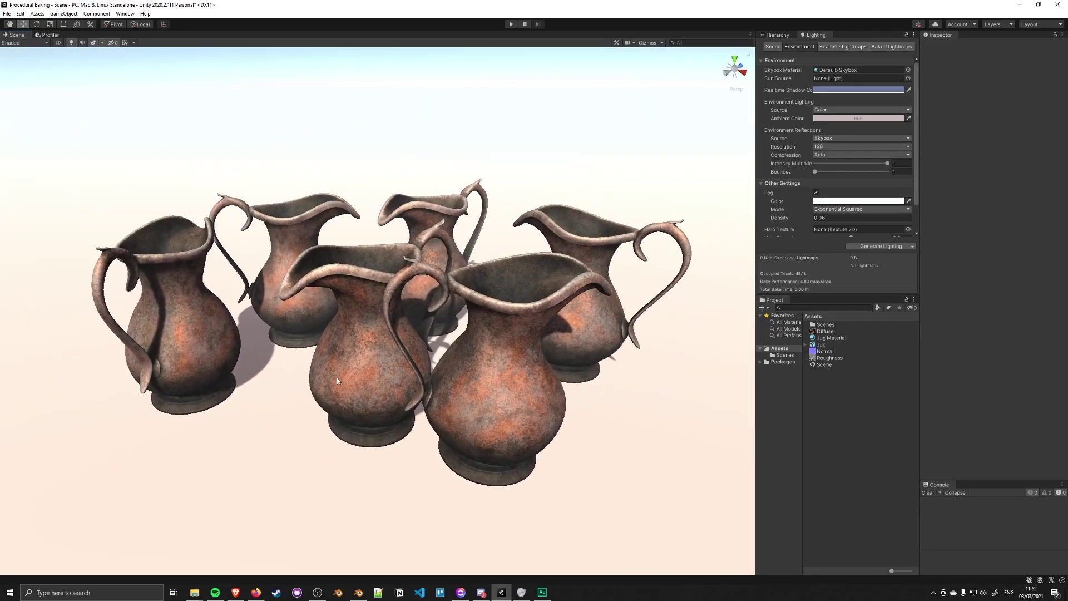
pyautogui.keyDown('alt'); pyautogui.moveTo(337, 382); pyautogui.dragTo(520, 367); pyautogui.keyUp('alt')
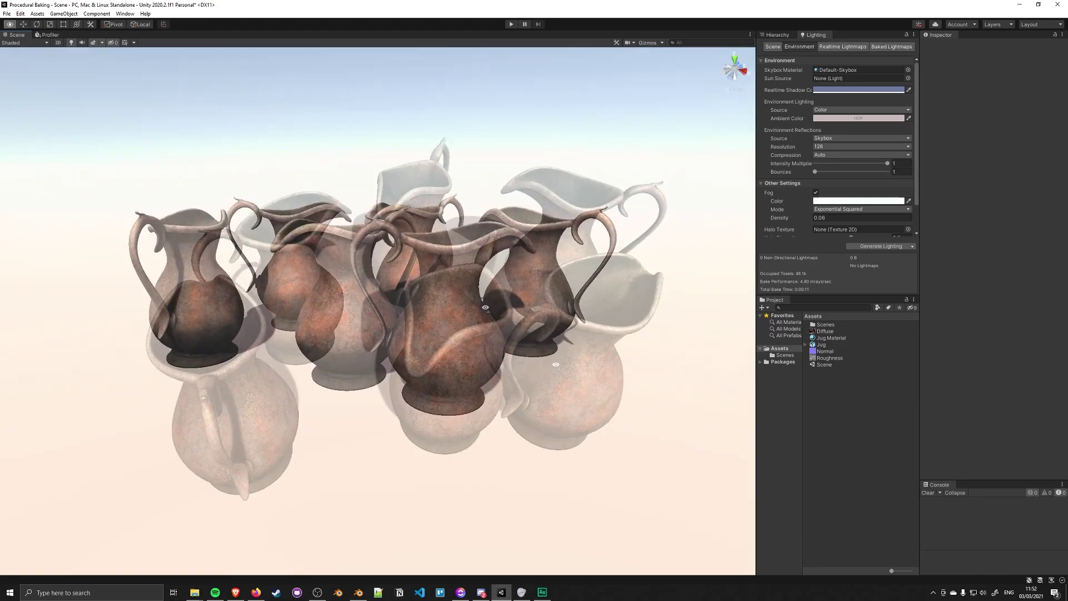
pyautogui.keyDown('alt'); pyautogui.moveTo(401, 312); pyautogui.dragTo(617, 378); pyautogui.keyUp('alt')
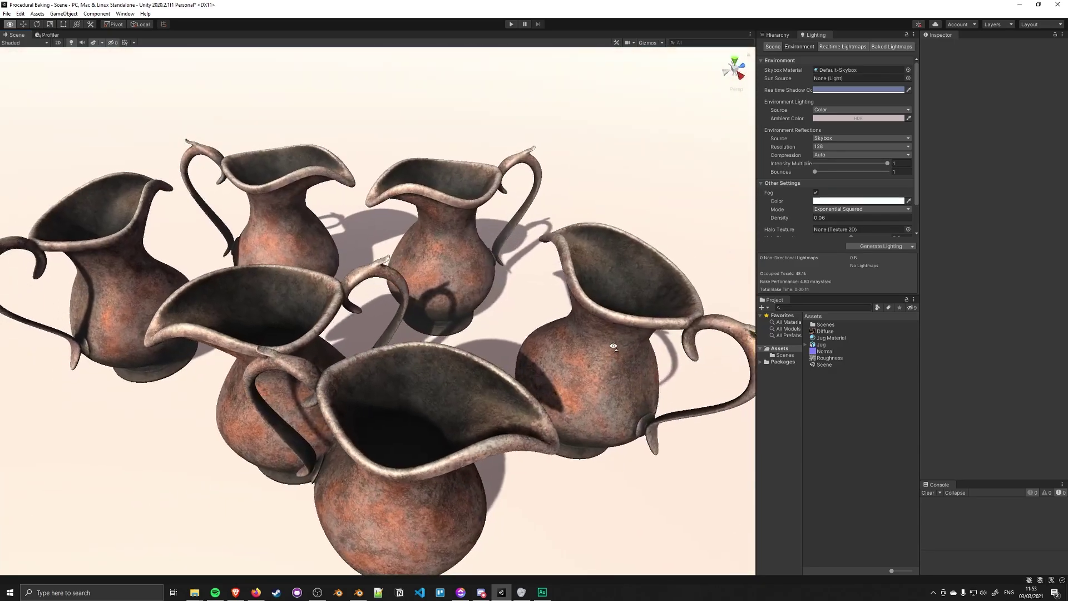
pyautogui.keyDown('alt'); pyautogui.moveTo(591, 363); pyautogui.dragTo(531, 313); pyautogui.keyUp('alt')
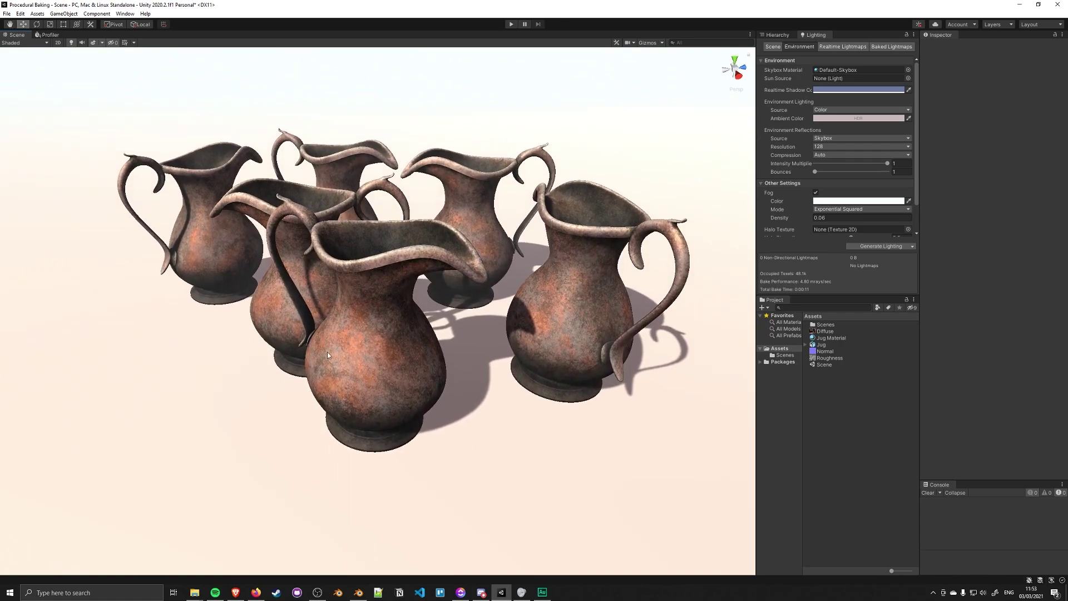
pyautogui.keyDown('alt'); pyautogui.moveTo(327, 352); pyautogui.dragTo(474, 380); pyautogui.keyUp('alt')
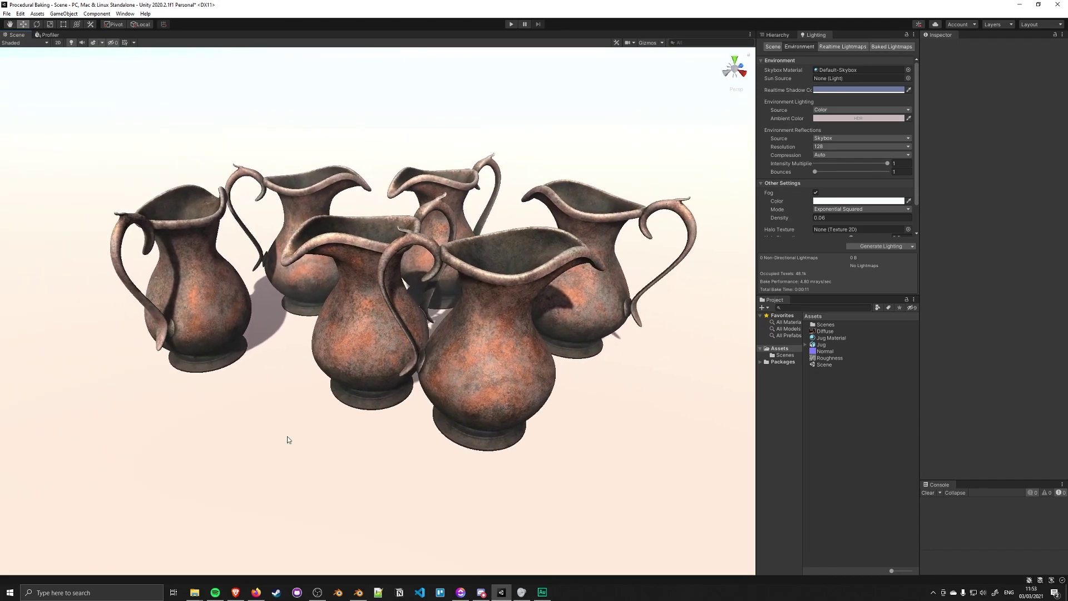